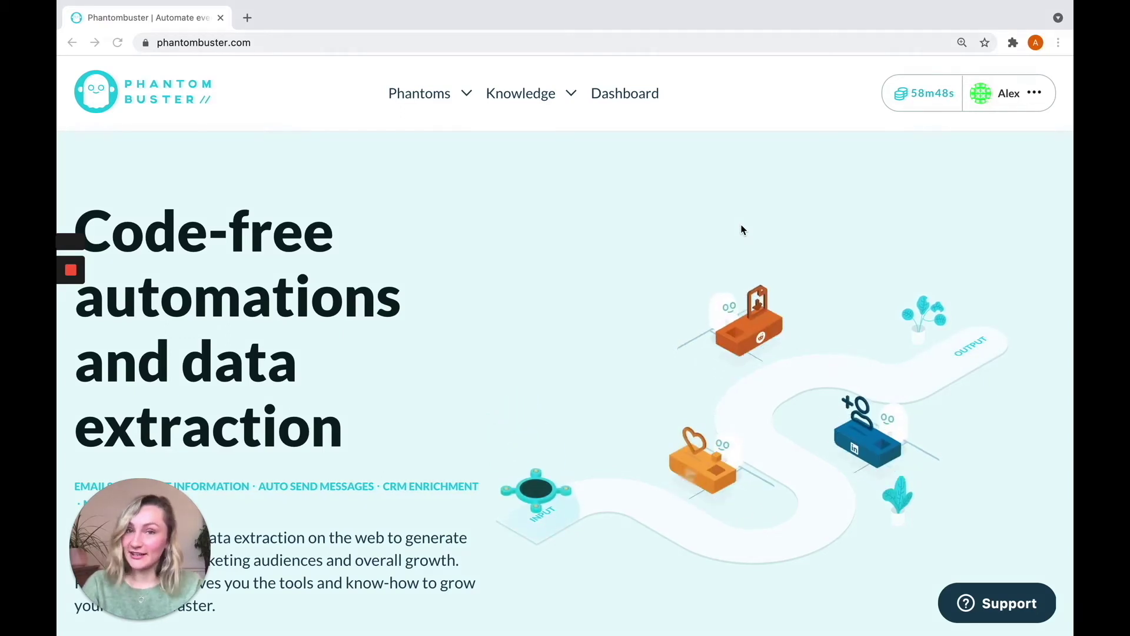
Step: Open the Phantoms dropdown in the homepage's top navigation
left_click(466, 95)
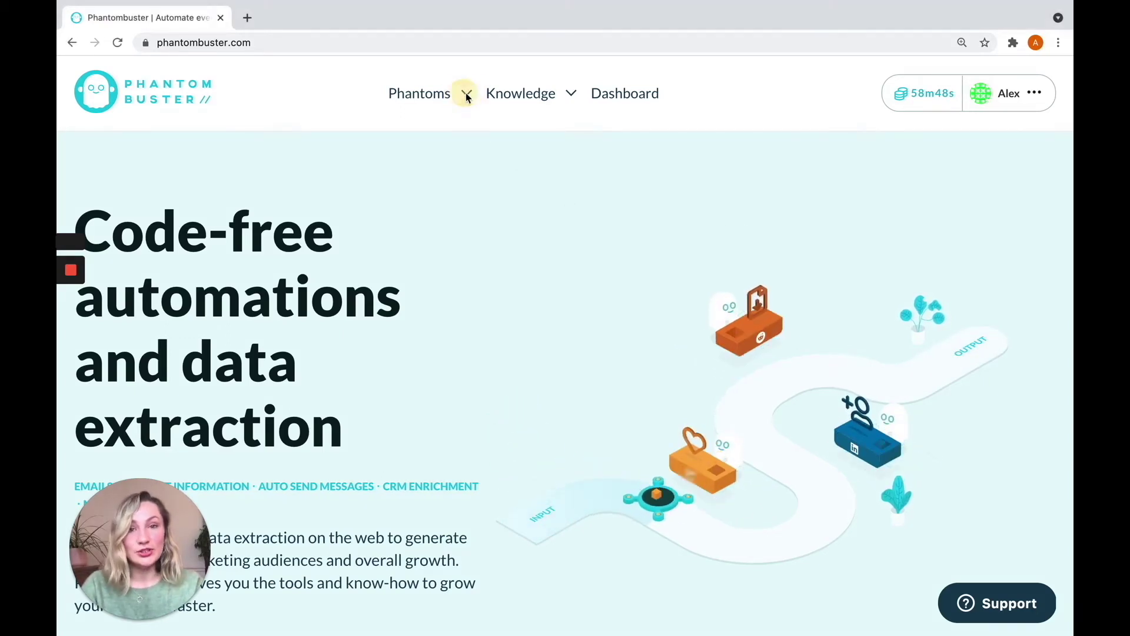
Step: Search all phantom categories for 'slack' and start setting up Slack Channel User Extractor
left_click(444, 355)
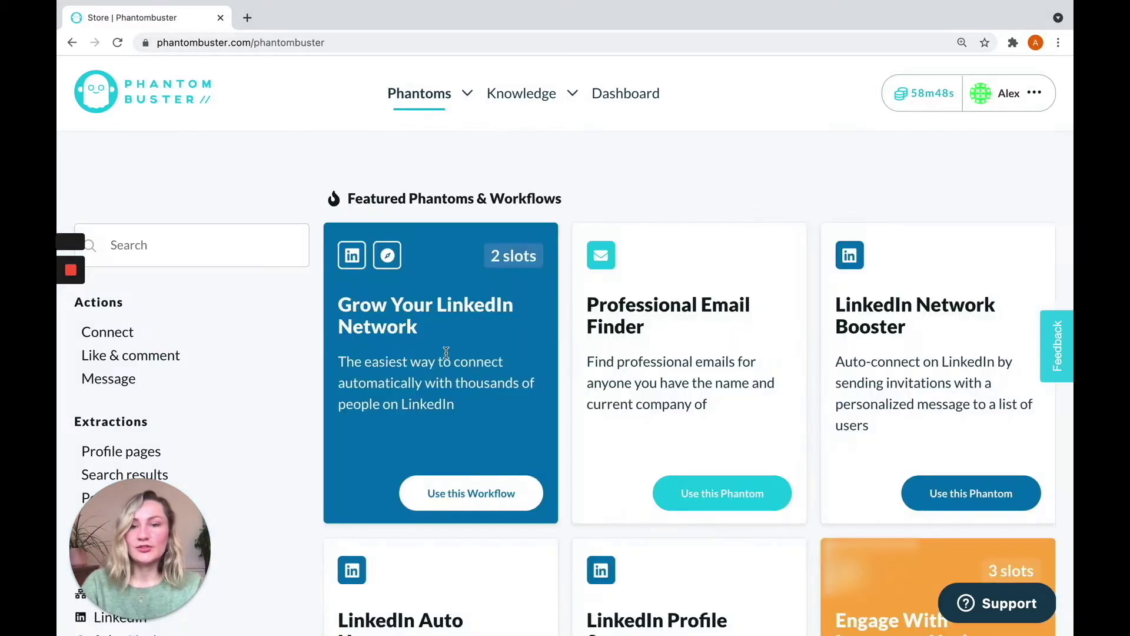
left_click(235, 250)
type("sl")
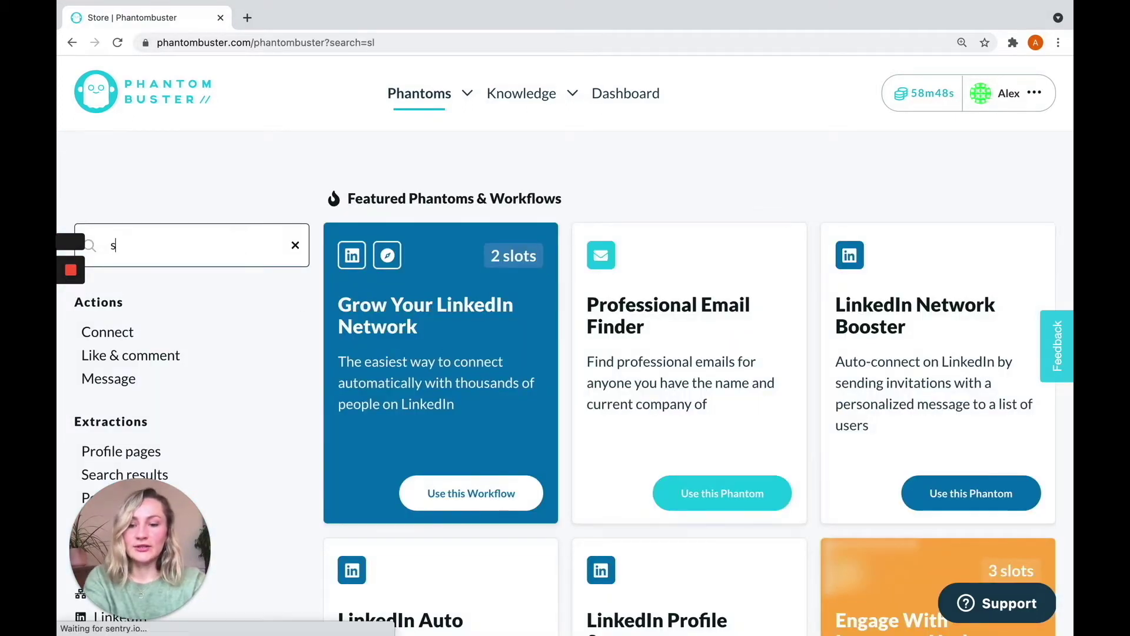
type("ack")
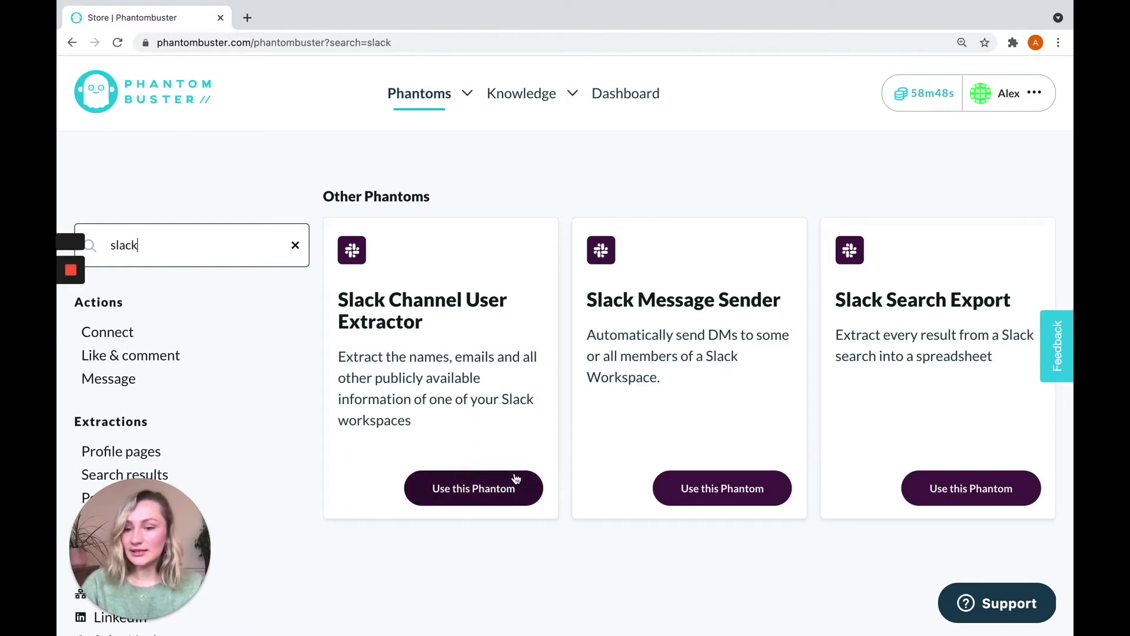
left_click(484, 492)
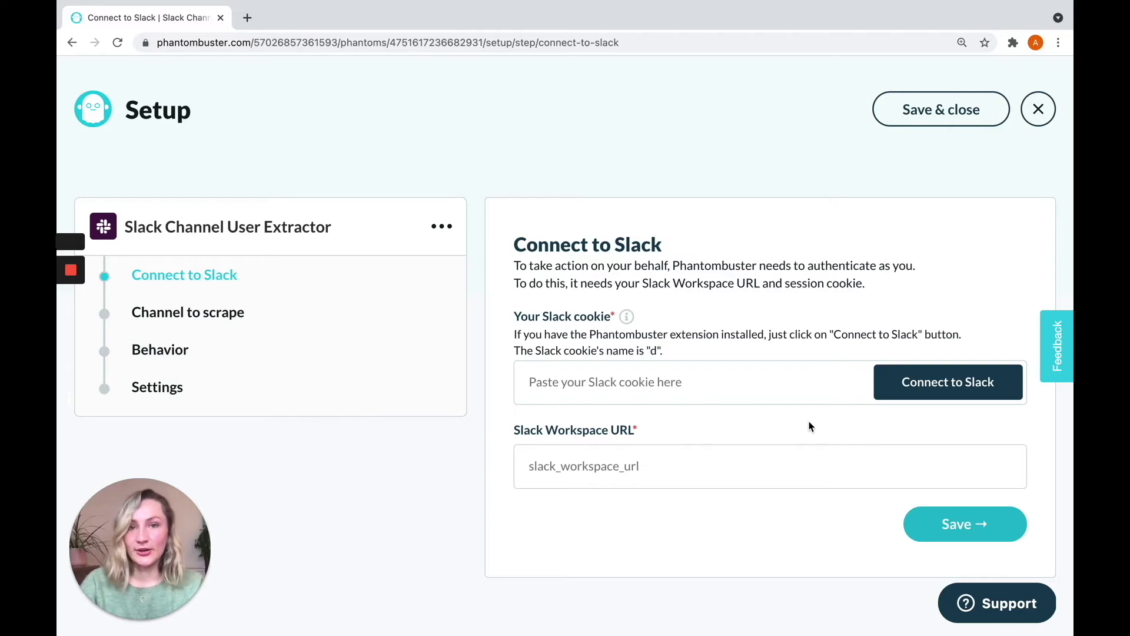
Step: Connect the extractor to Slack with workspace URL phantombuster.slack.com and save
left_click(954, 384)
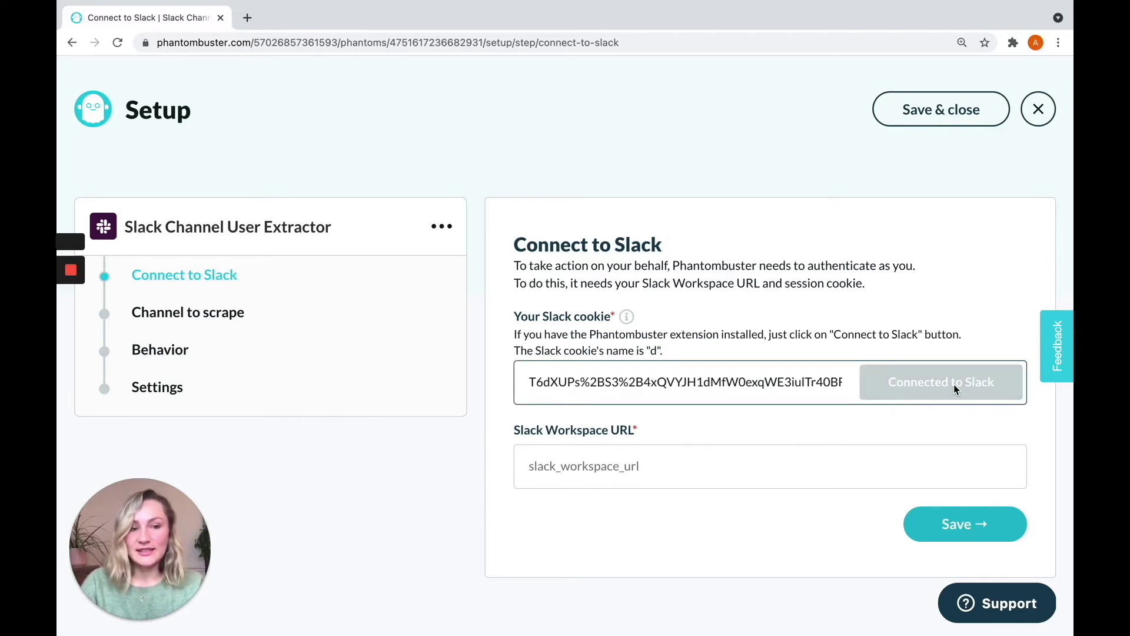
left_click(682, 465)
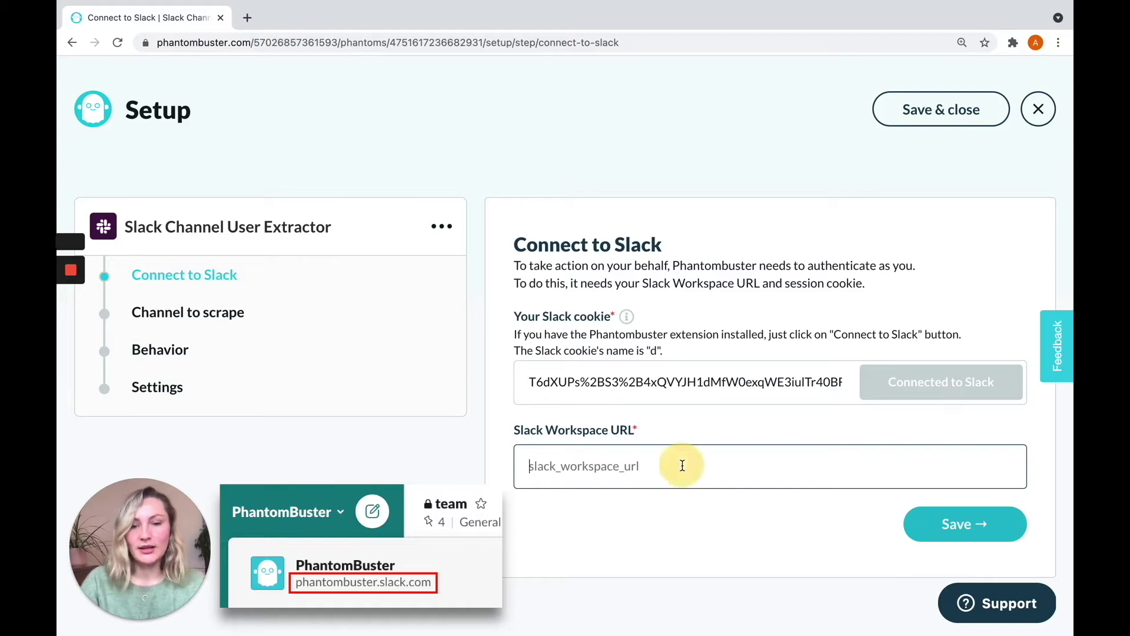
type("phantombu")
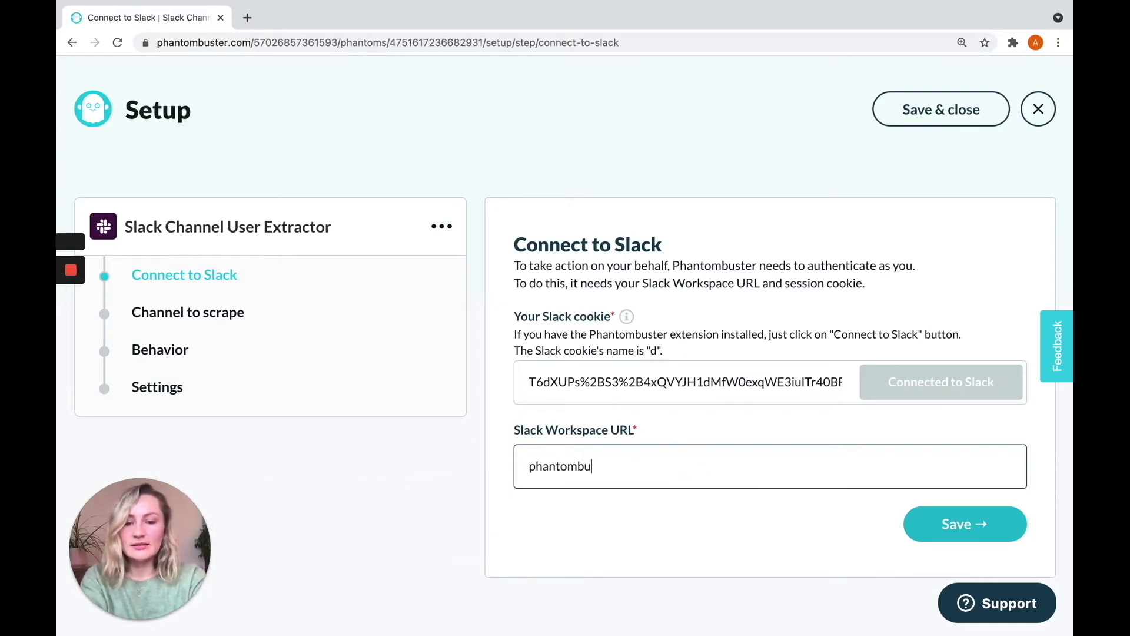
type("ster.slack.com")
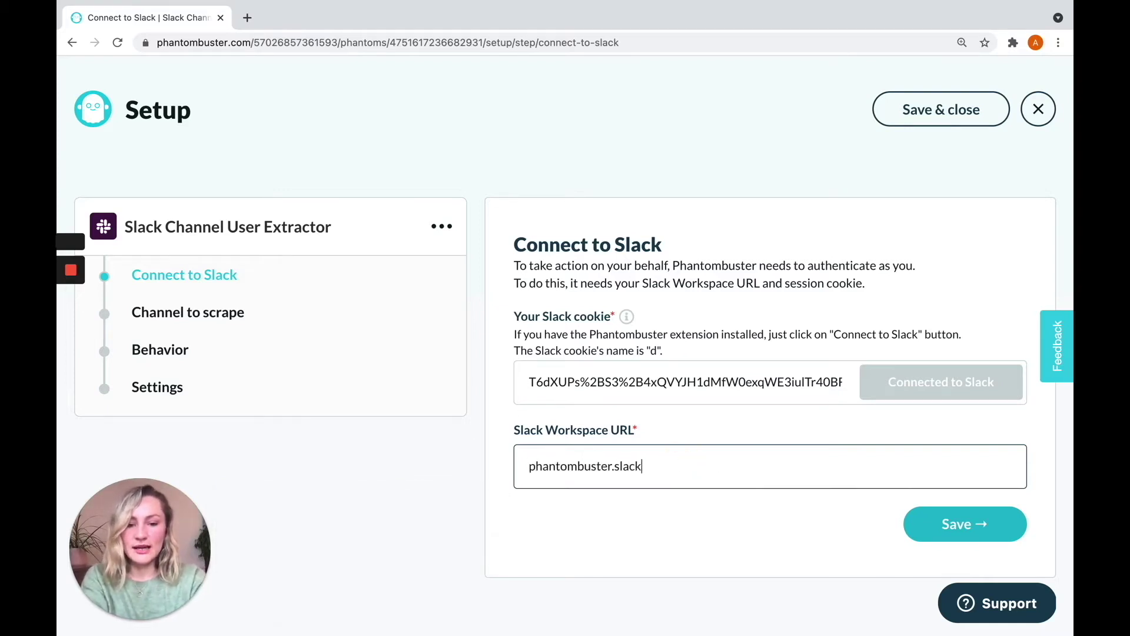
left_click(981, 525)
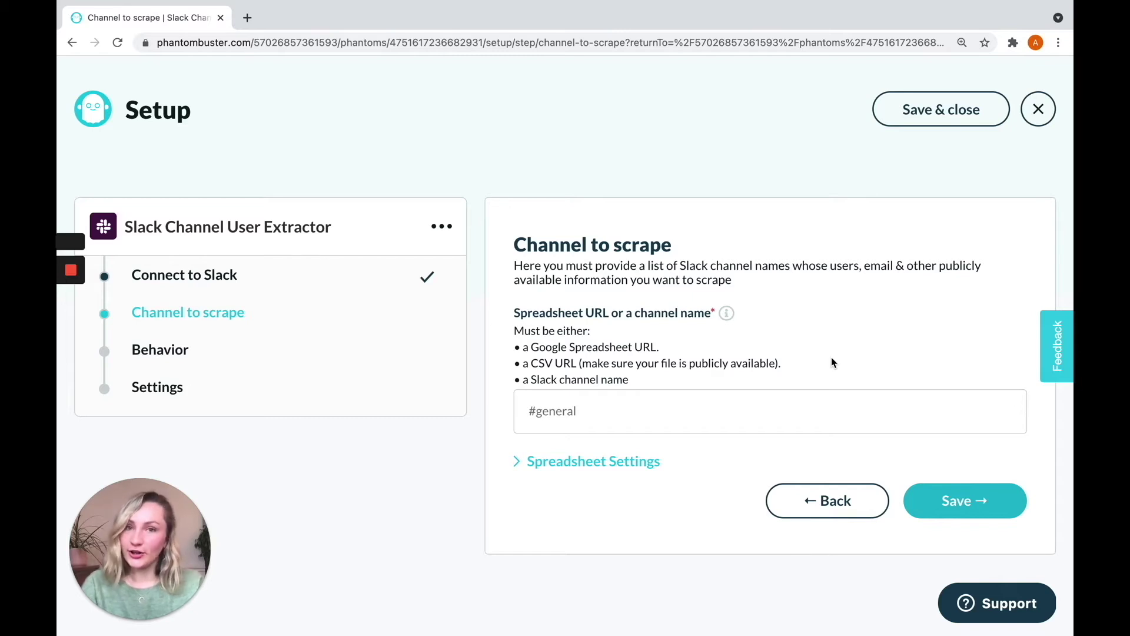
Step: Enter #cs as the channel to scrape and save it
left_click(632, 415)
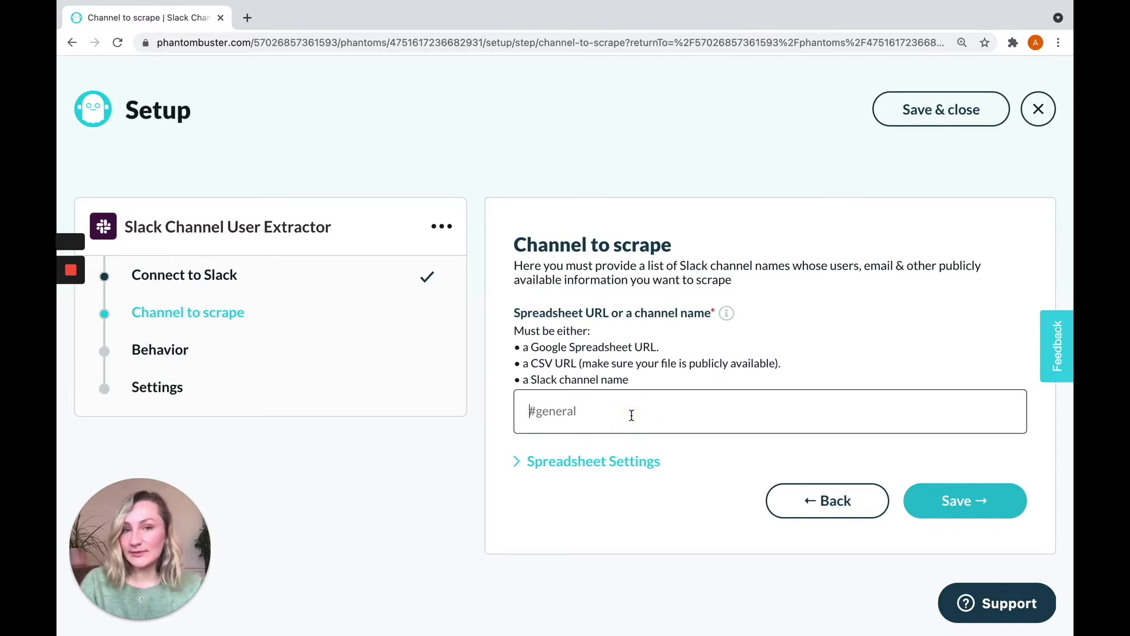
type("#cs")
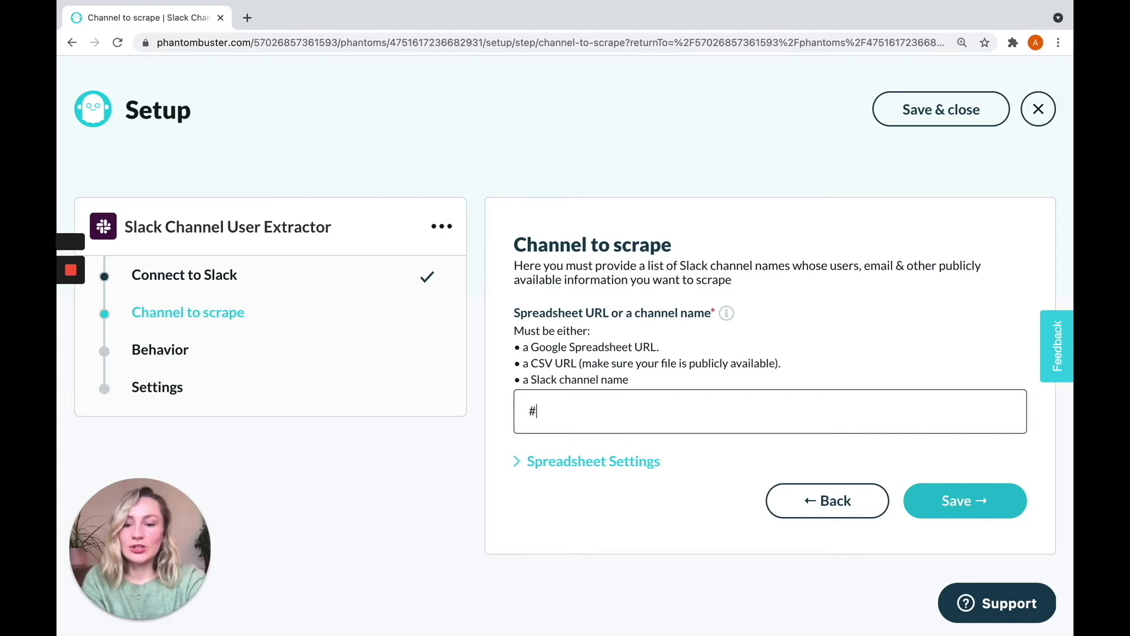
left_click(830, 376)
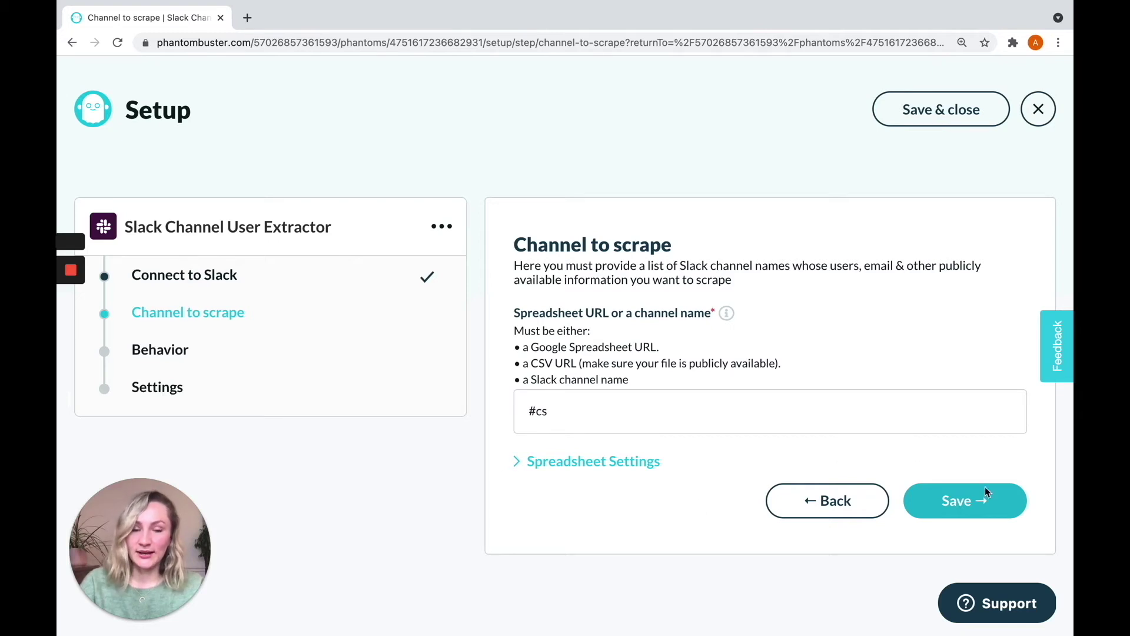
left_click(974, 502)
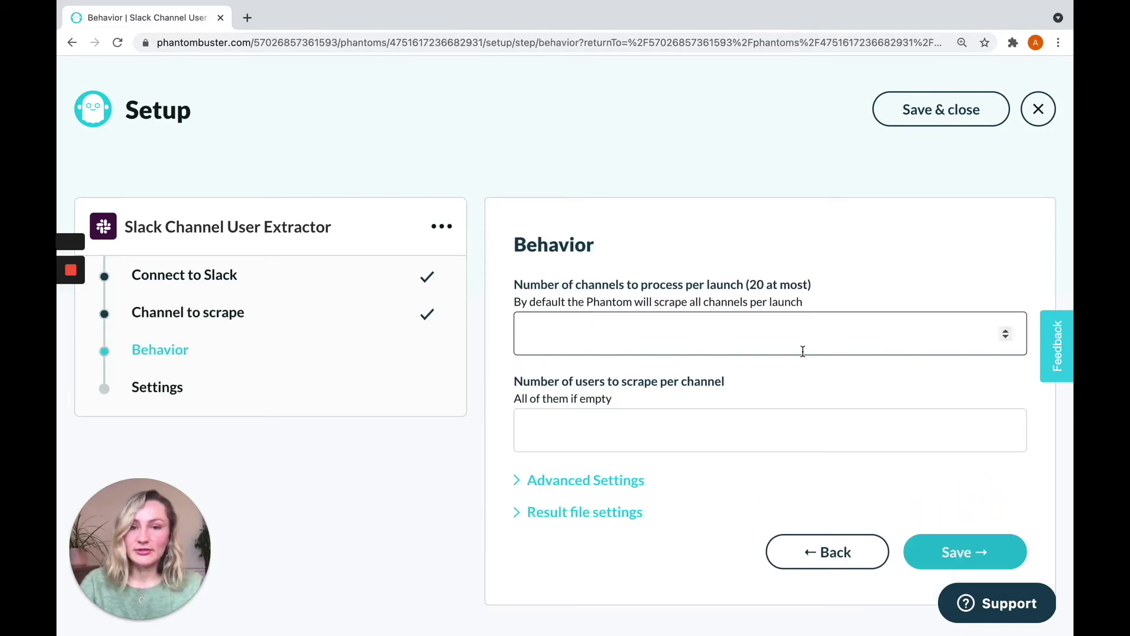
Step: Review the Advanced Settings, keep all behavior fields at their defaults, and save
scroll(913, 262, "down", 1)
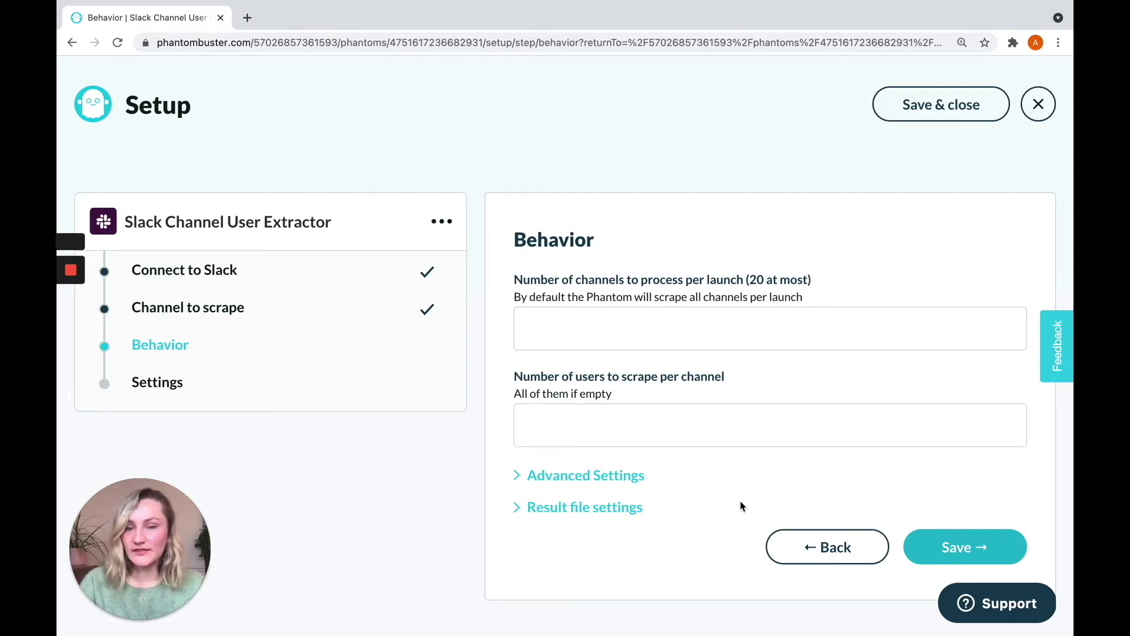
left_click(517, 481)
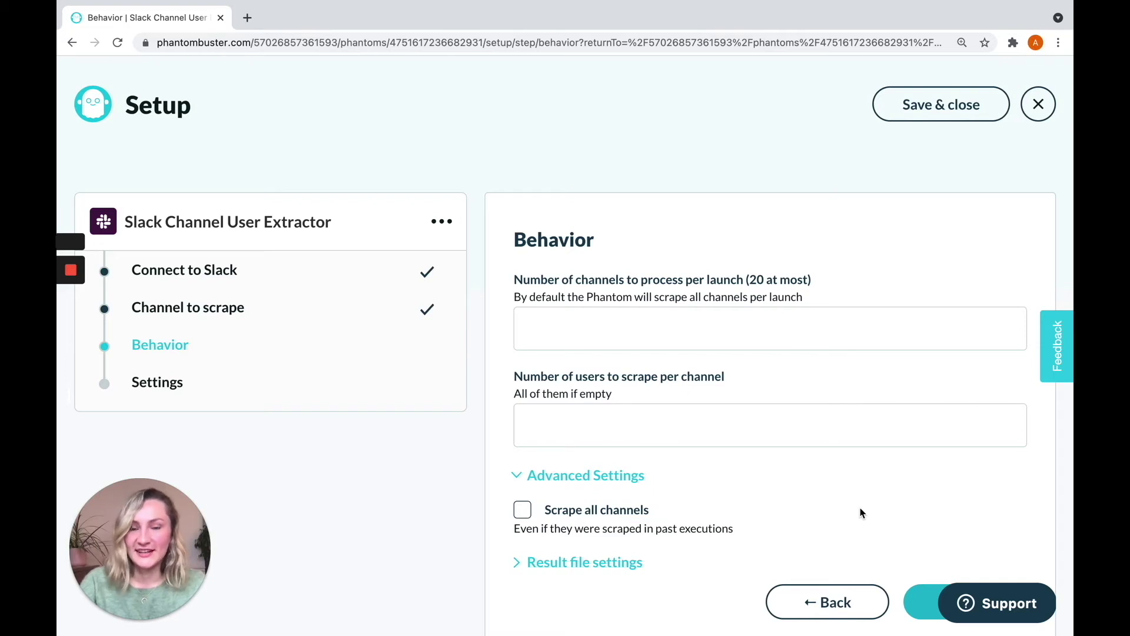
scroll(883, 518, "down", 1)
left_click(945, 566)
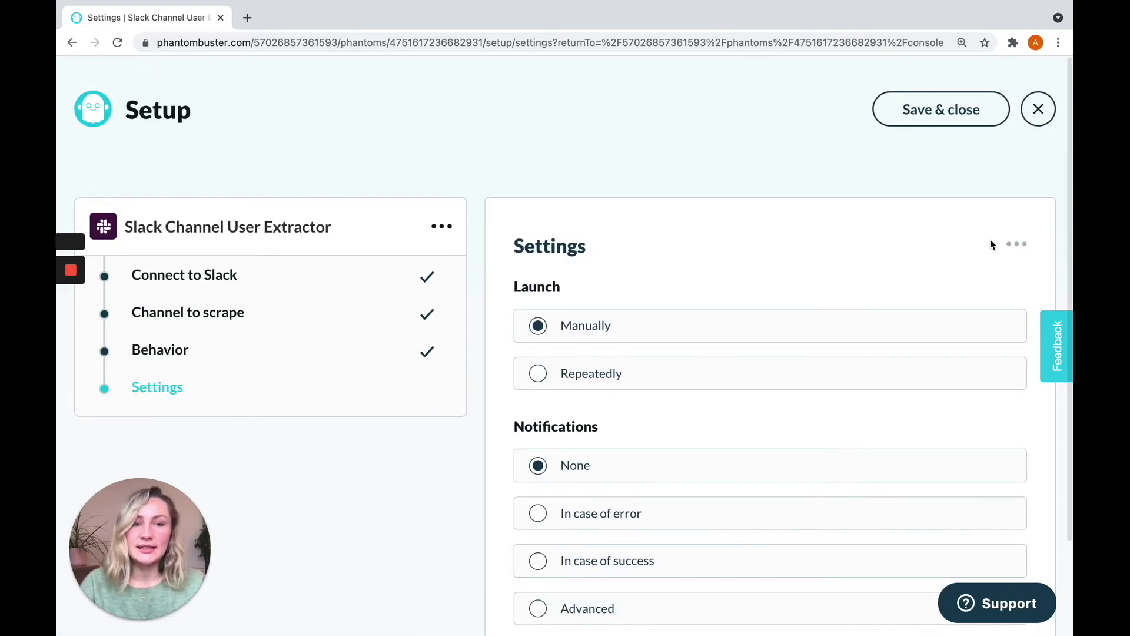
Step: Save and launch the extractor, then preview its five-entry result.csv
left_click(949, 112)
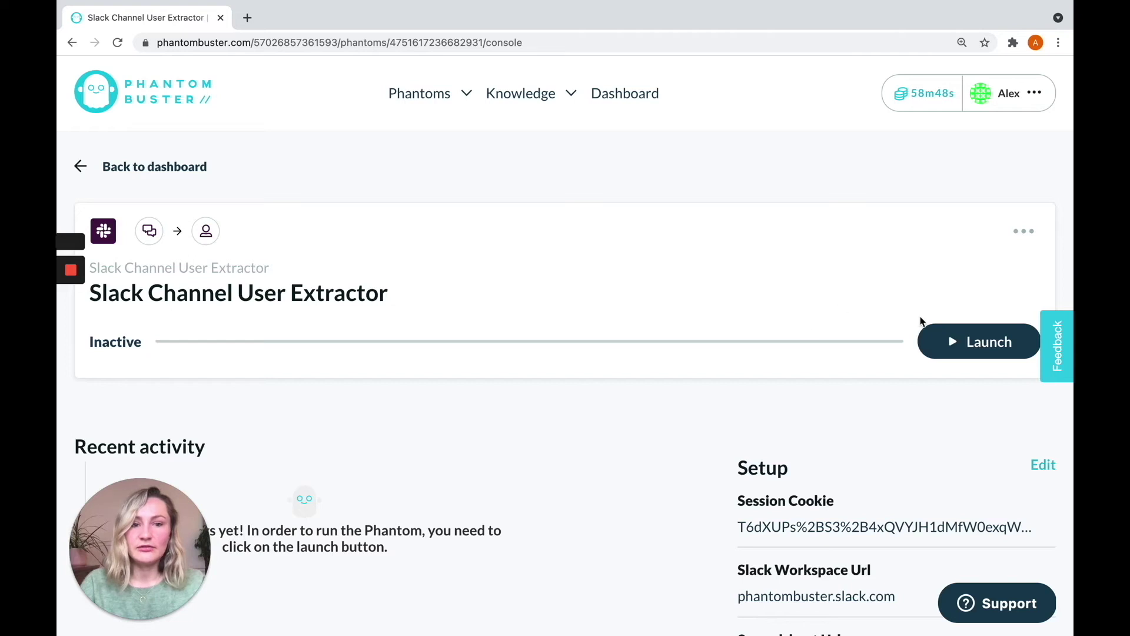
left_click(944, 340)
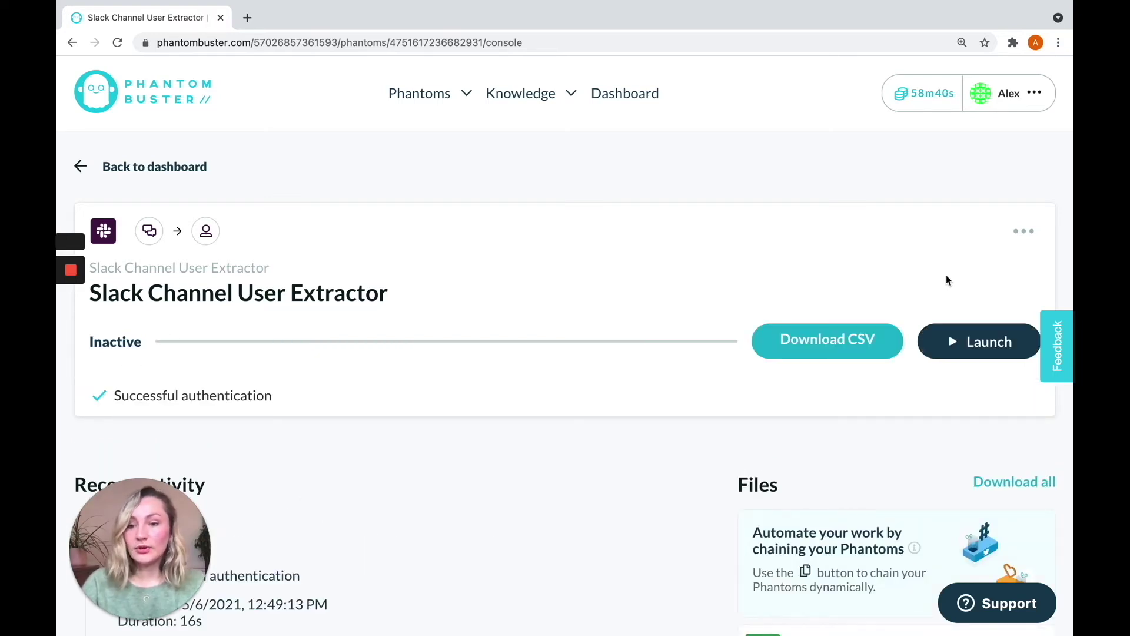
scroll(946, 280, "down", 3)
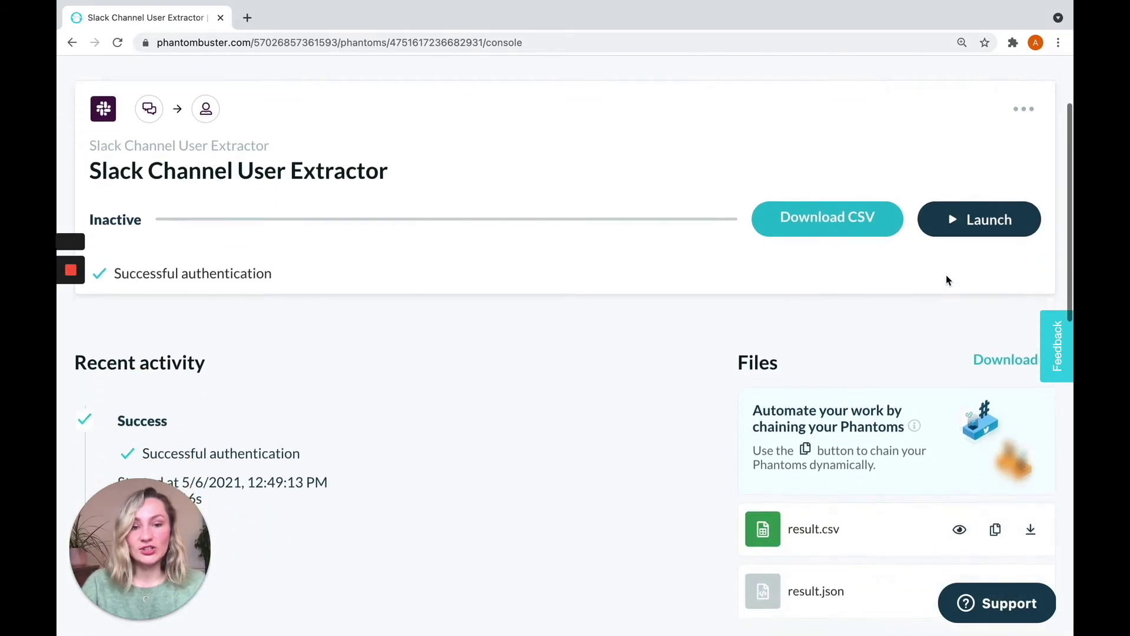
left_click(823, 532)
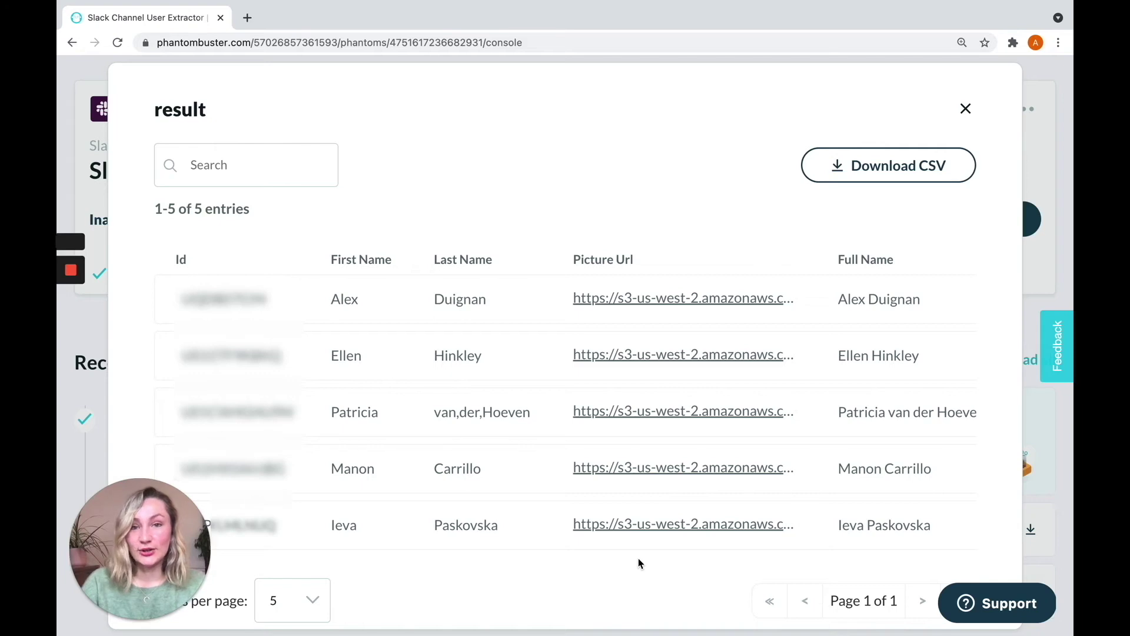
left_click(965, 108)
Step: Return to the all-categories phantom store and start a new search
scroll(759, 152, "up", 3)
mouse_move(419, 93)
left_click(462, 360)
left_click(232, 247)
Step: Search 'sla', start Slack Message Sender, and connect it to workspace phantombuster.slack.com
type("sla")
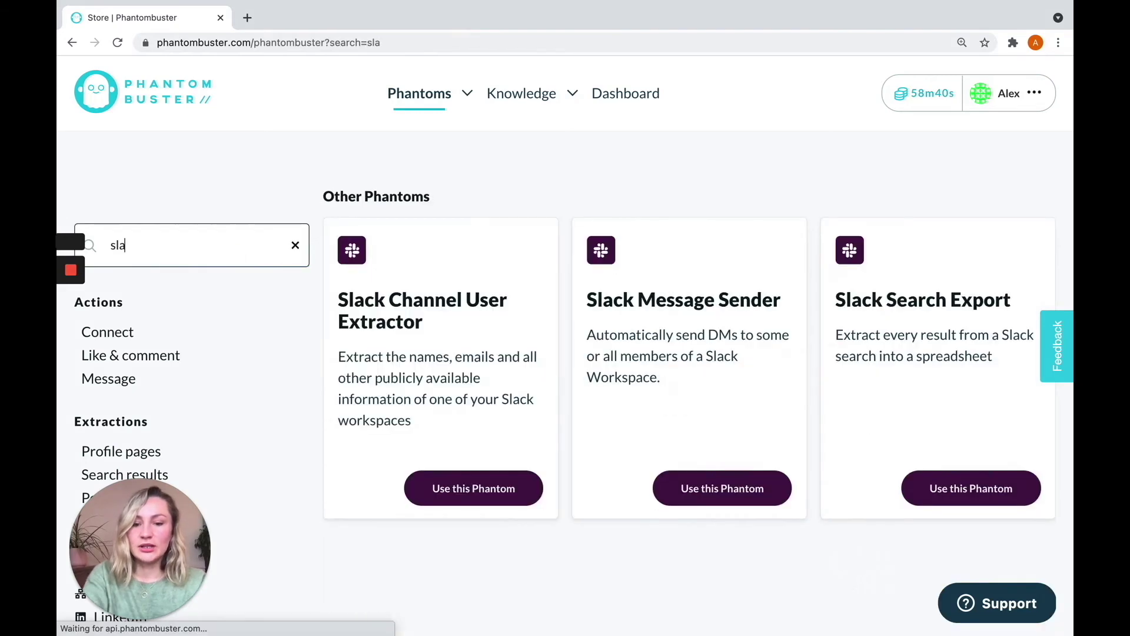
left_click(699, 487)
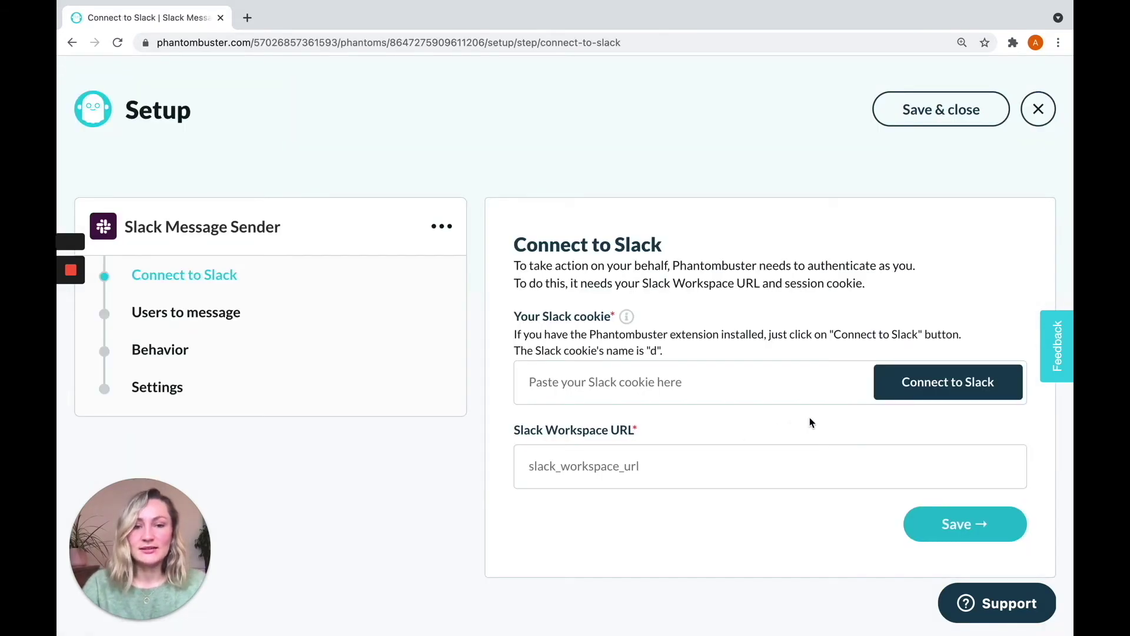
left_click(922, 384)
left_click(657, 465)
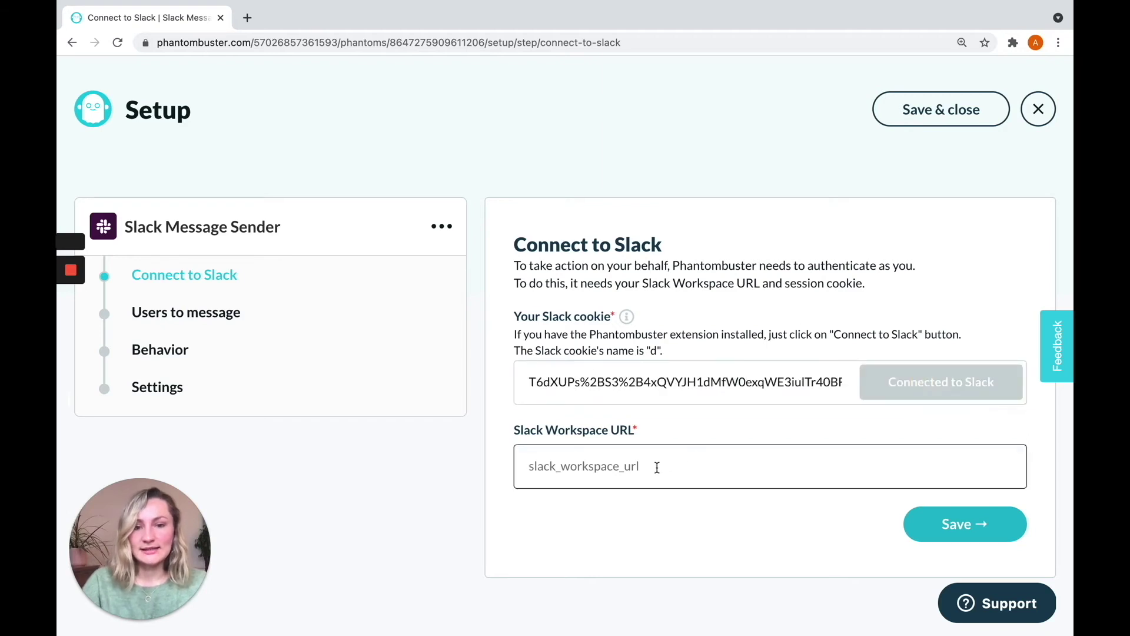
type("phantombus")
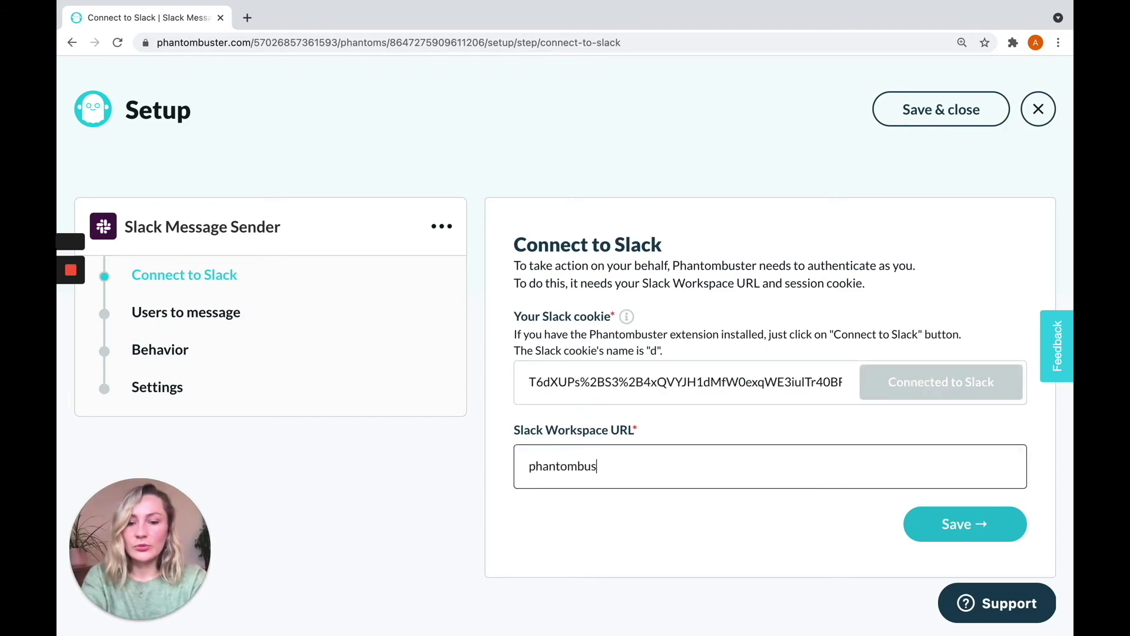
type("ter.slack.com")
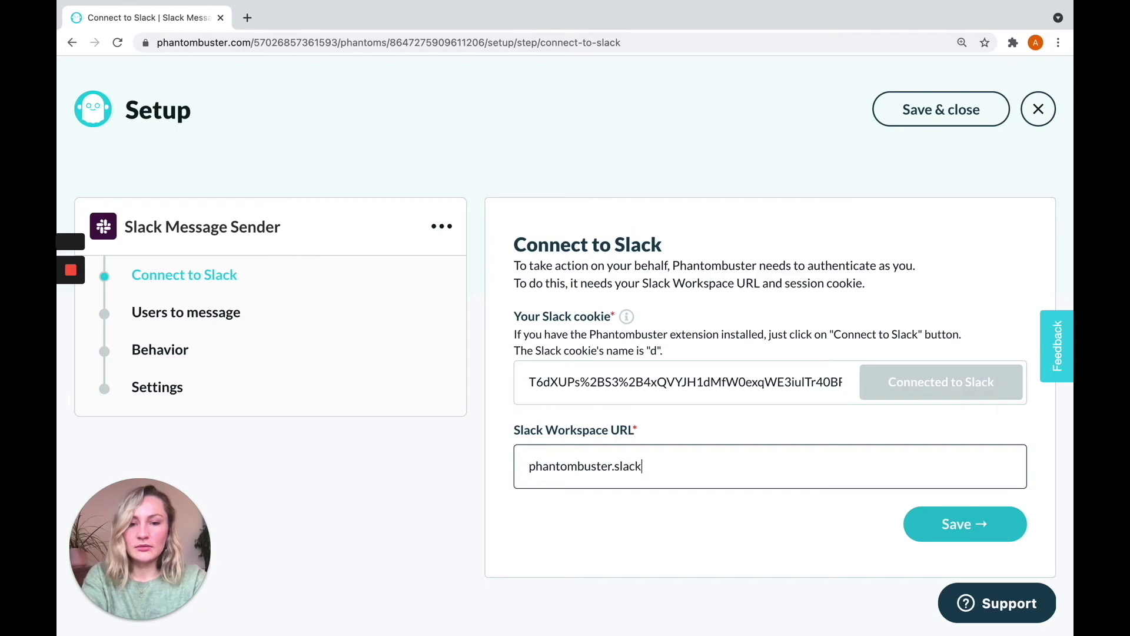
left_click(955, 523)
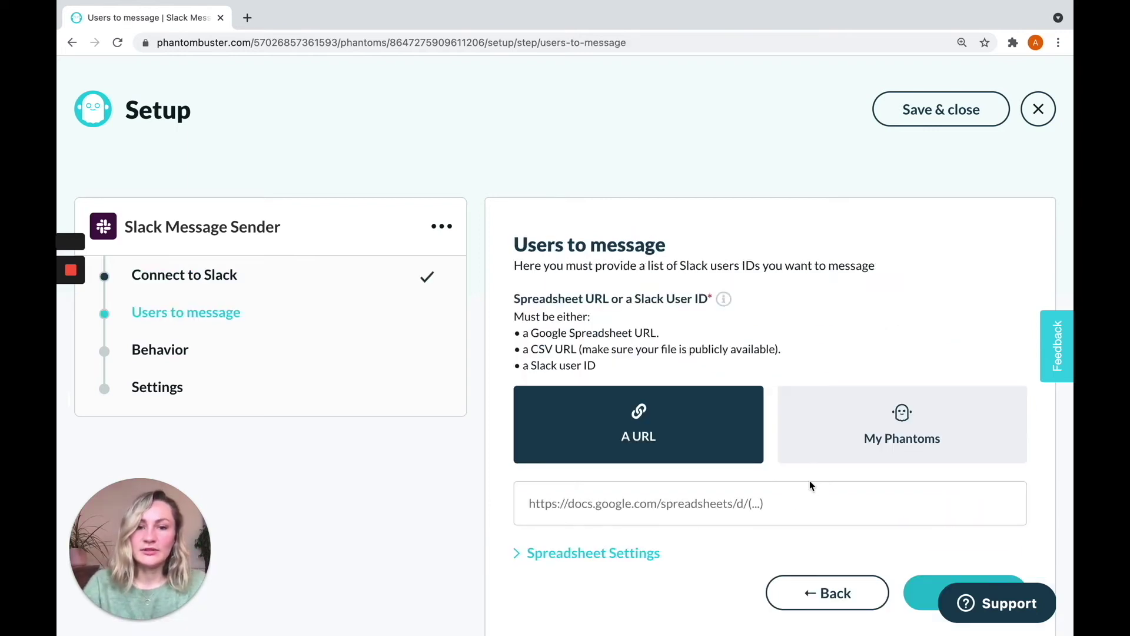
Step: Pick the Slack Channel User Extractor's result.csv under My Phantoms as the user list
left_click(901, 434)
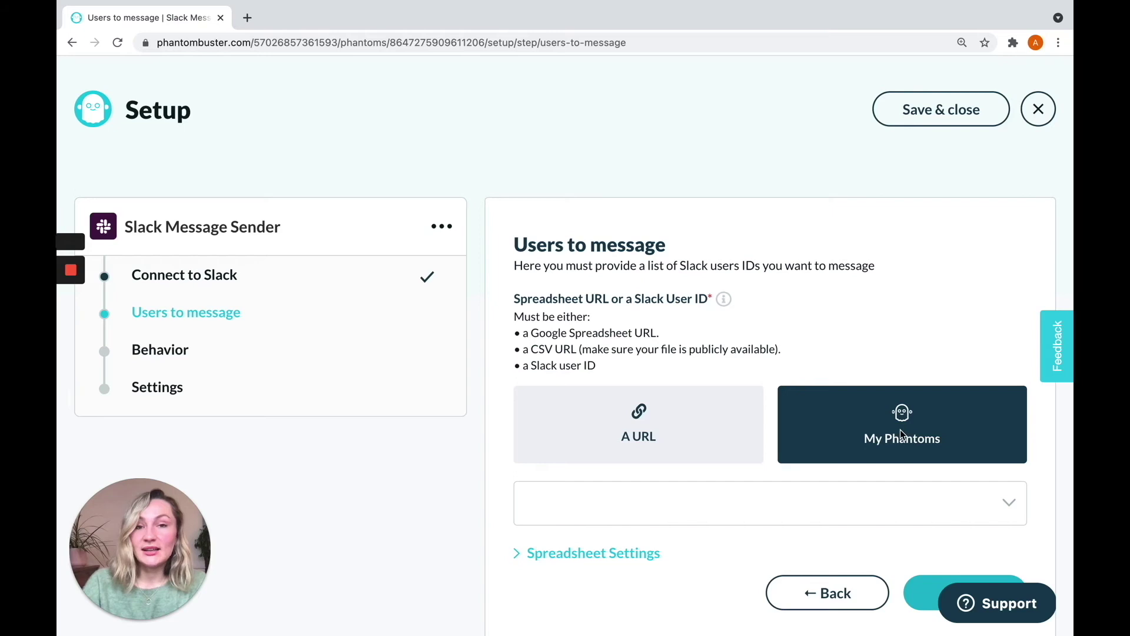
left_click(775, 511)
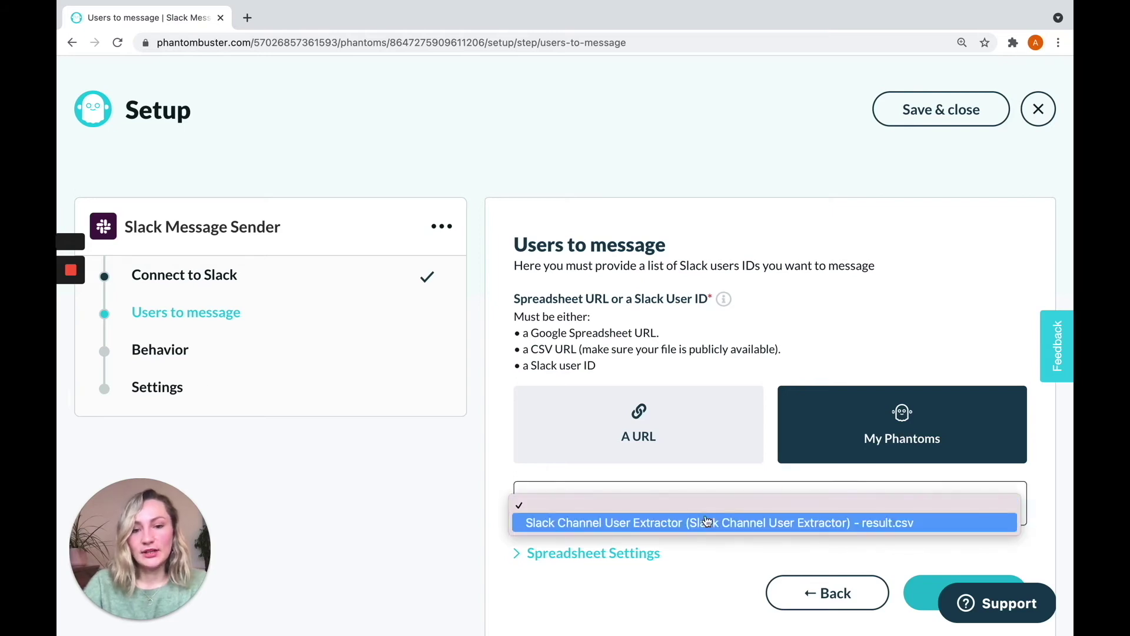
left_click(678, 523)
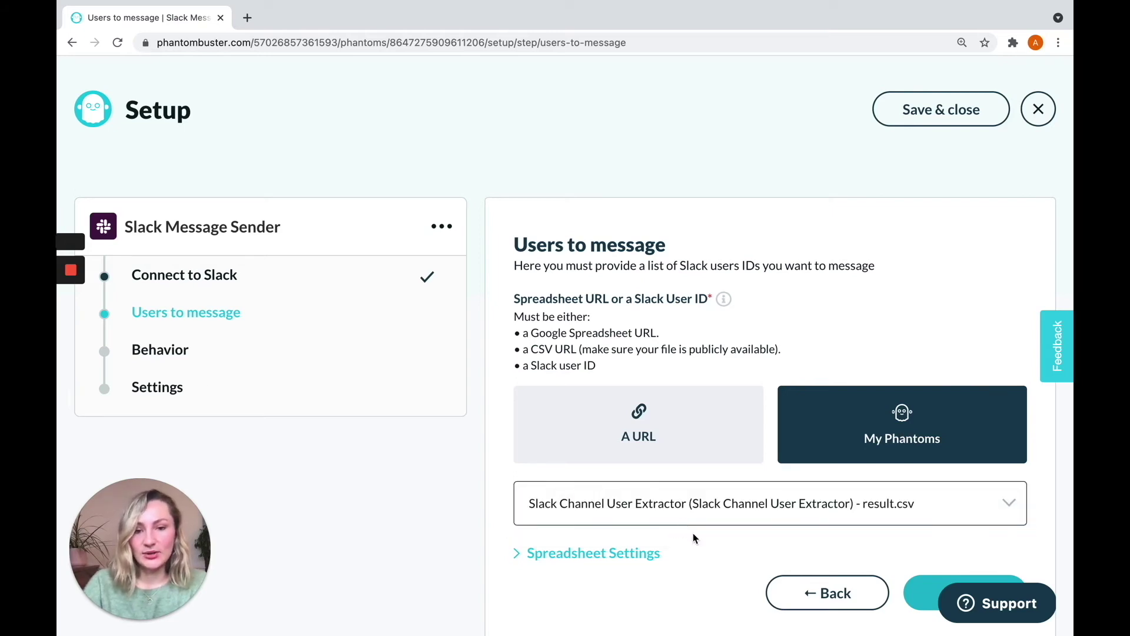
left_click(921, 589)
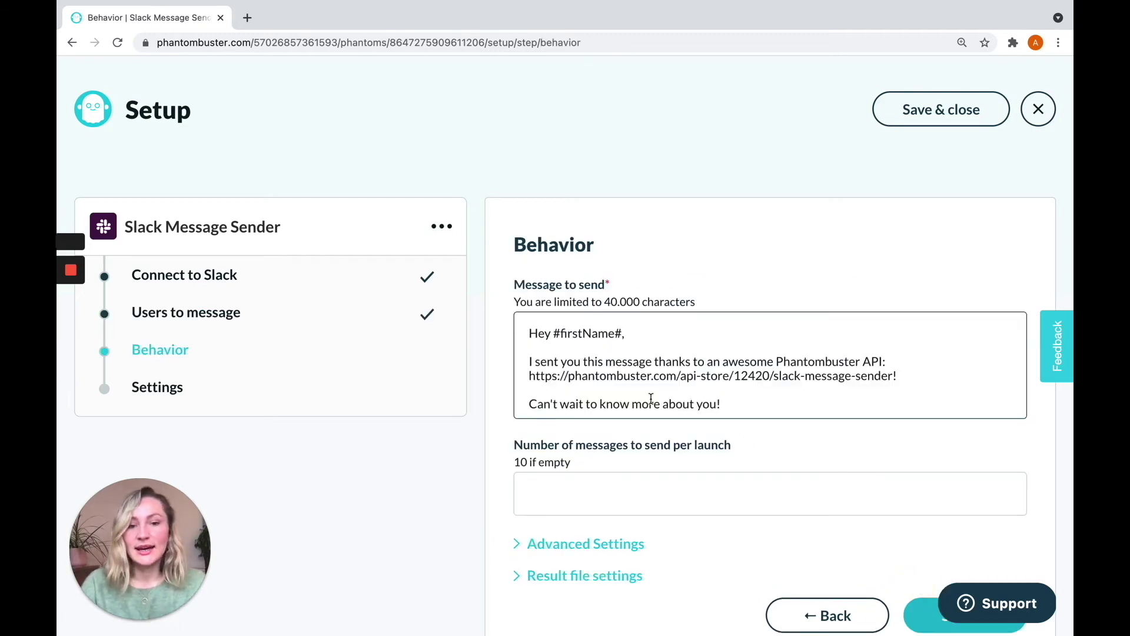
Step: Replace the default text after the greeting with 'how is everything going with your #title# role?'
scroll(650, 400, "down", 1)
scroll(650, 399, "up", 1)
scroll(616, 362, "down", 1)
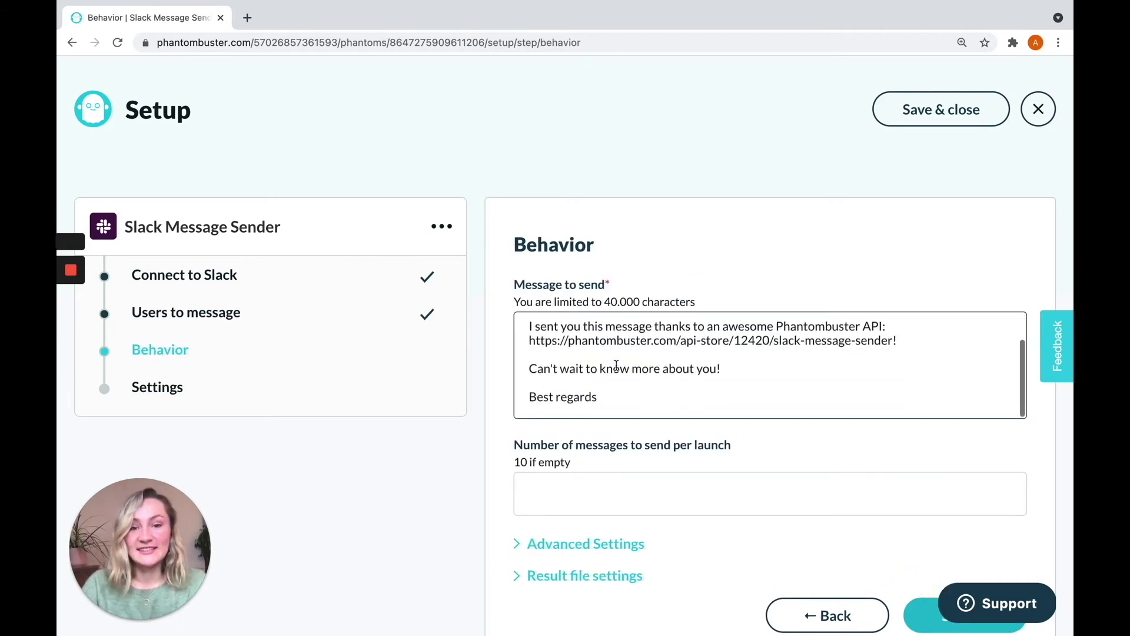
left_click_drag(623, 398, 525, 329)
key("BackSpace")
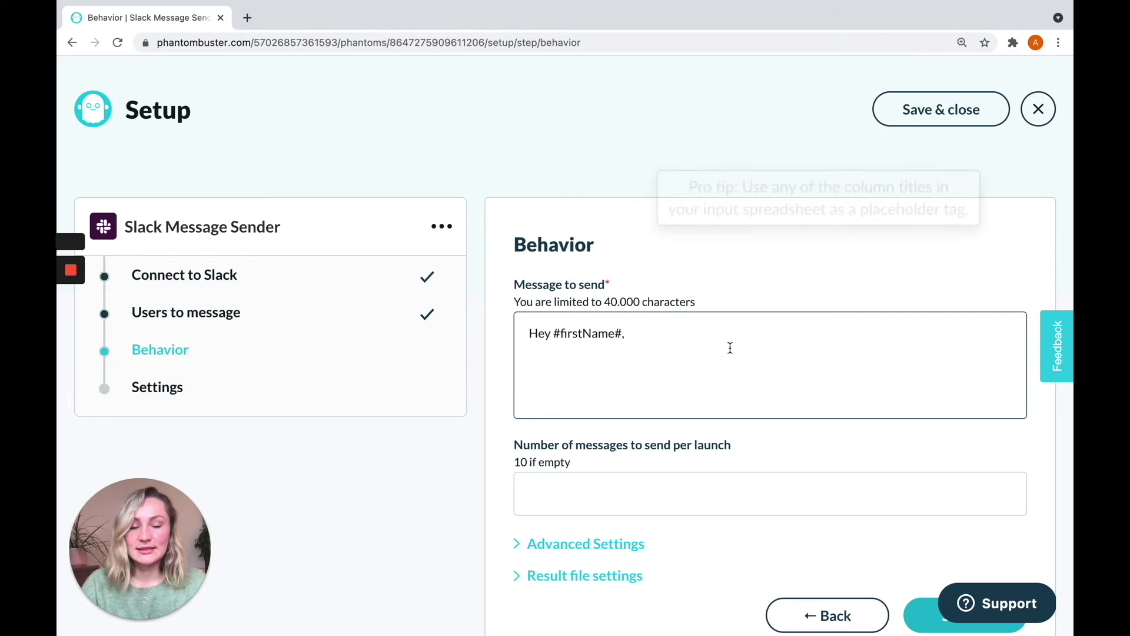
type("how is e")
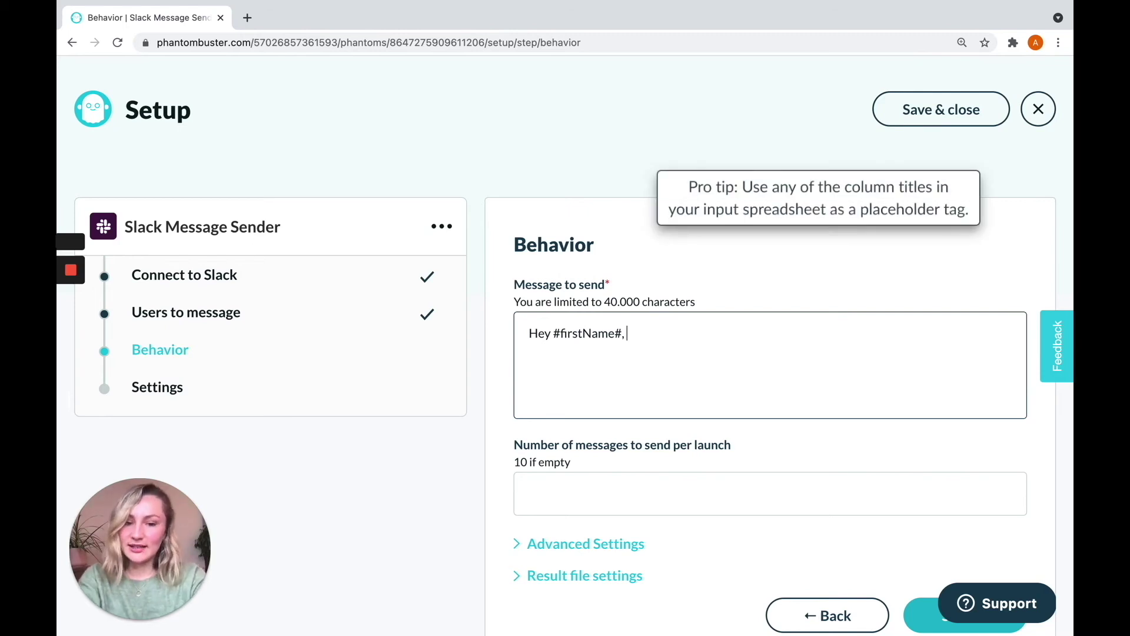
type("verything ")
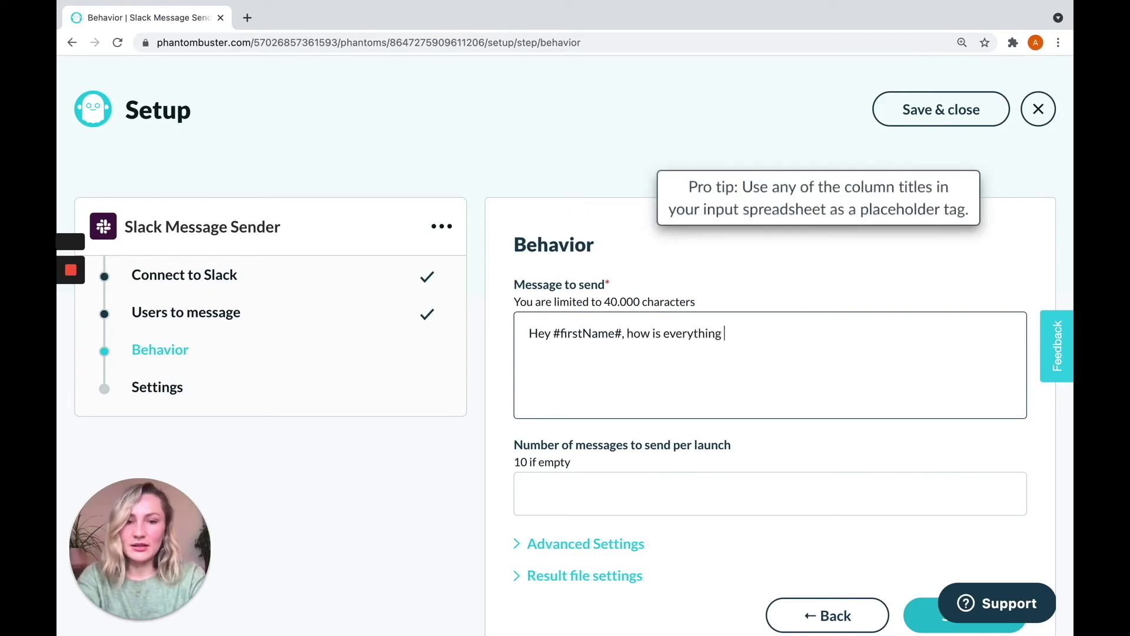
type("going wit")
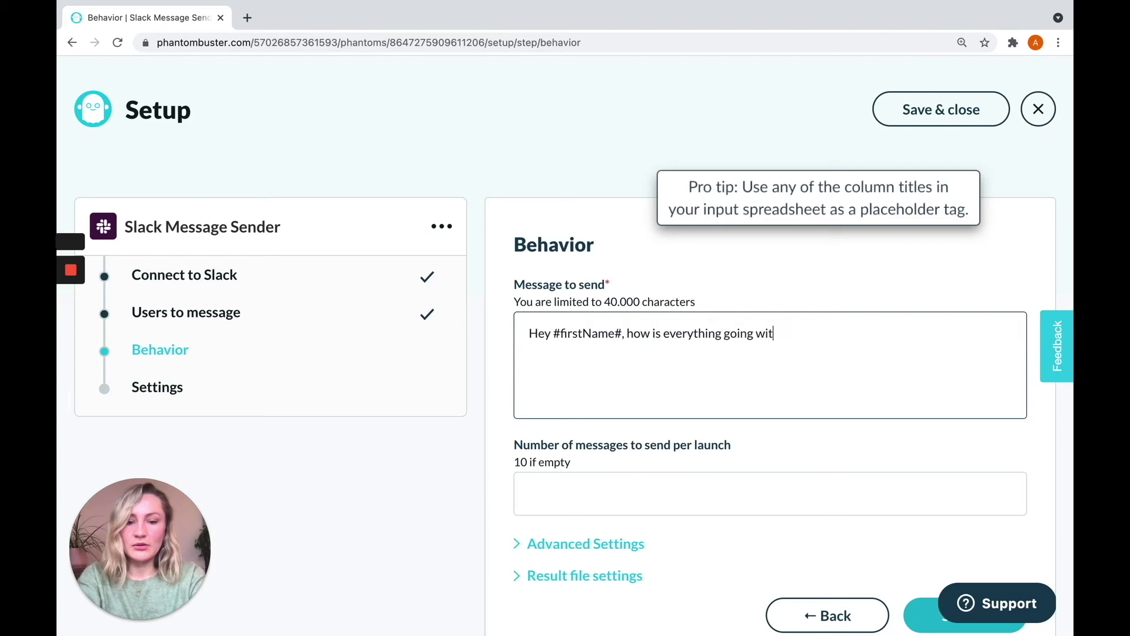
type("h your #title#")
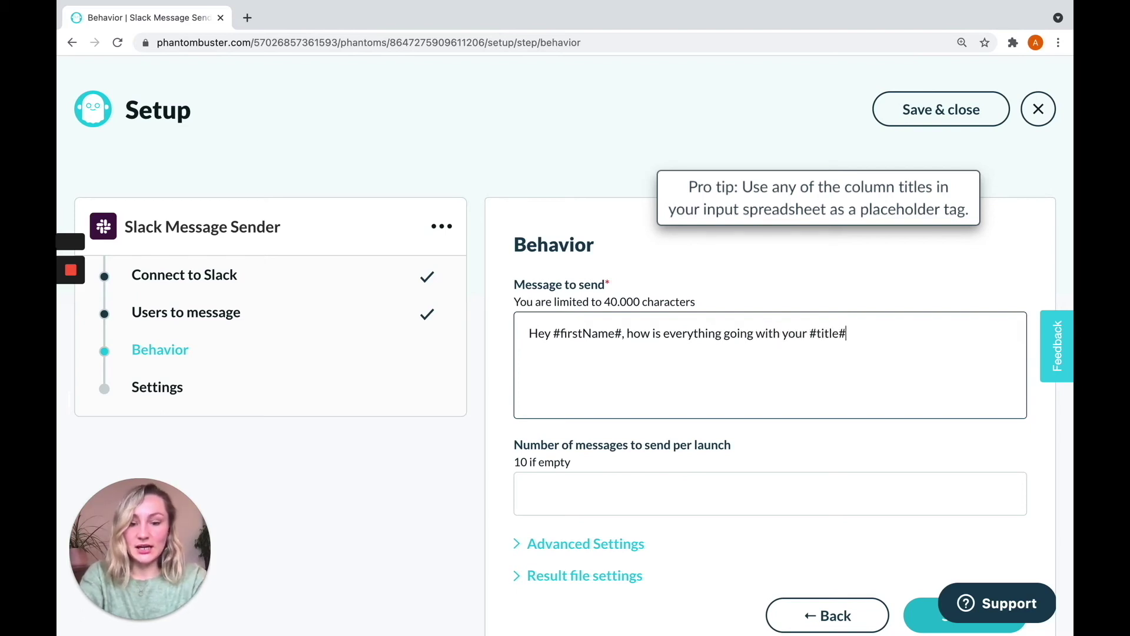
type(" role?")
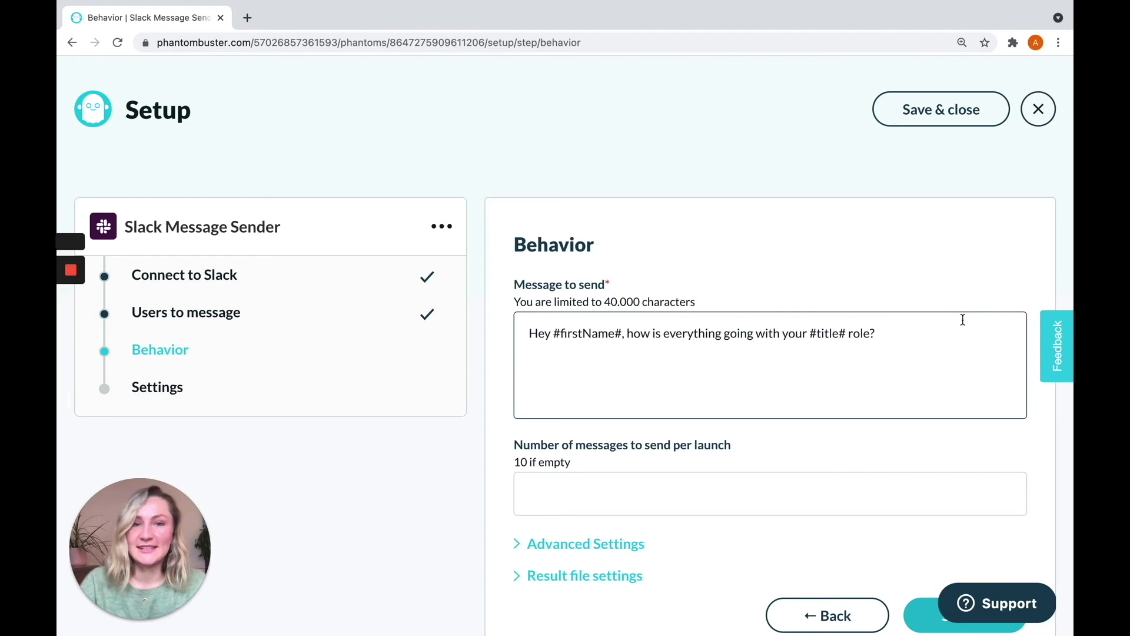
scroll(801, 405, "down", 1)
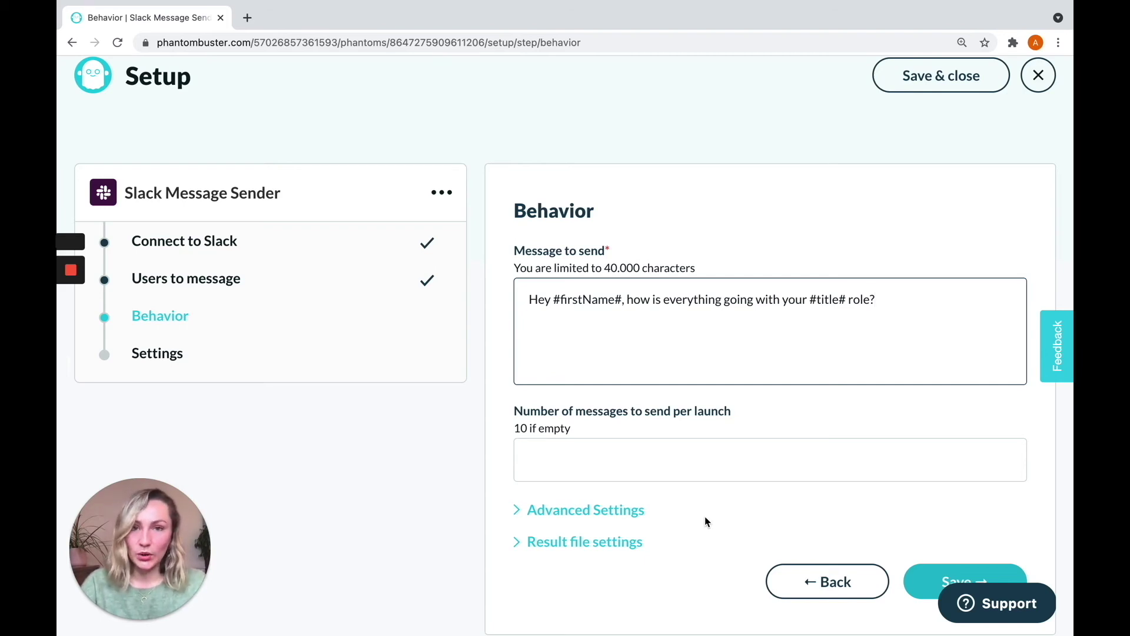
scroll(704, 521, "down", 1)
Step: Keep 'Send message only to connected users' enabled in Advanced Settings and save
left_click(519, 496)
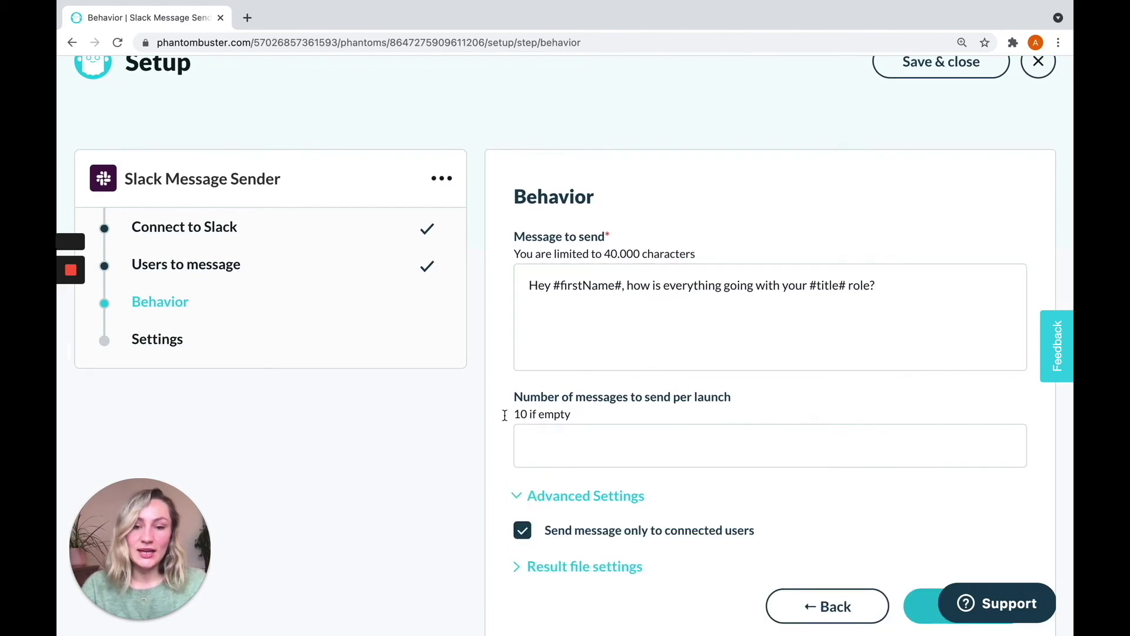
scroll(741, 587, "down", 1)
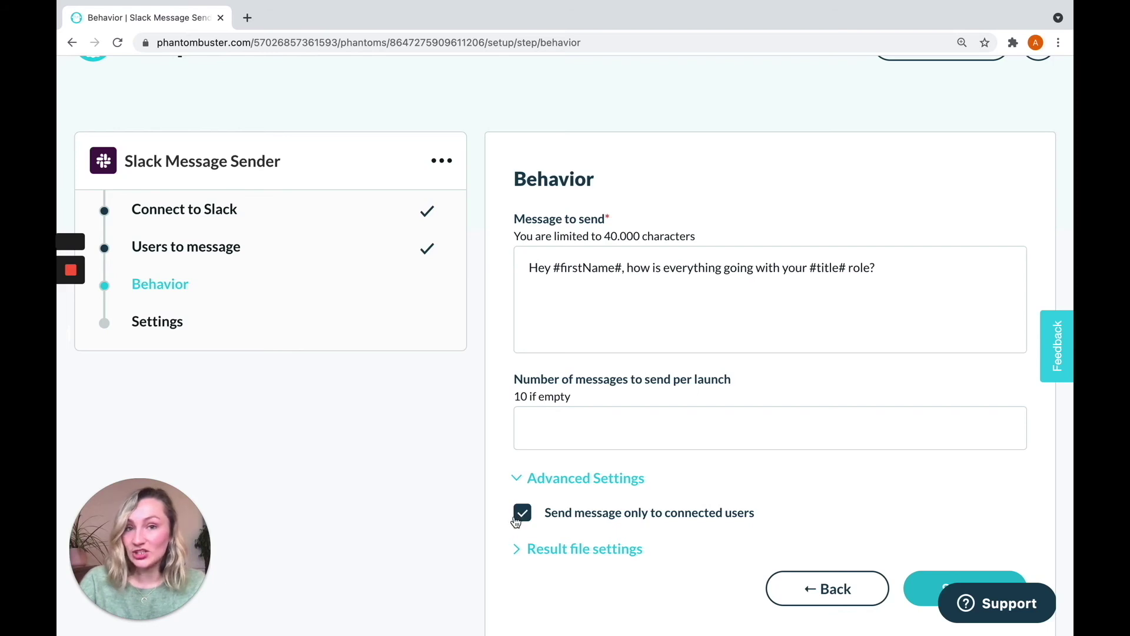
scroll(729, 472, "down", 1)
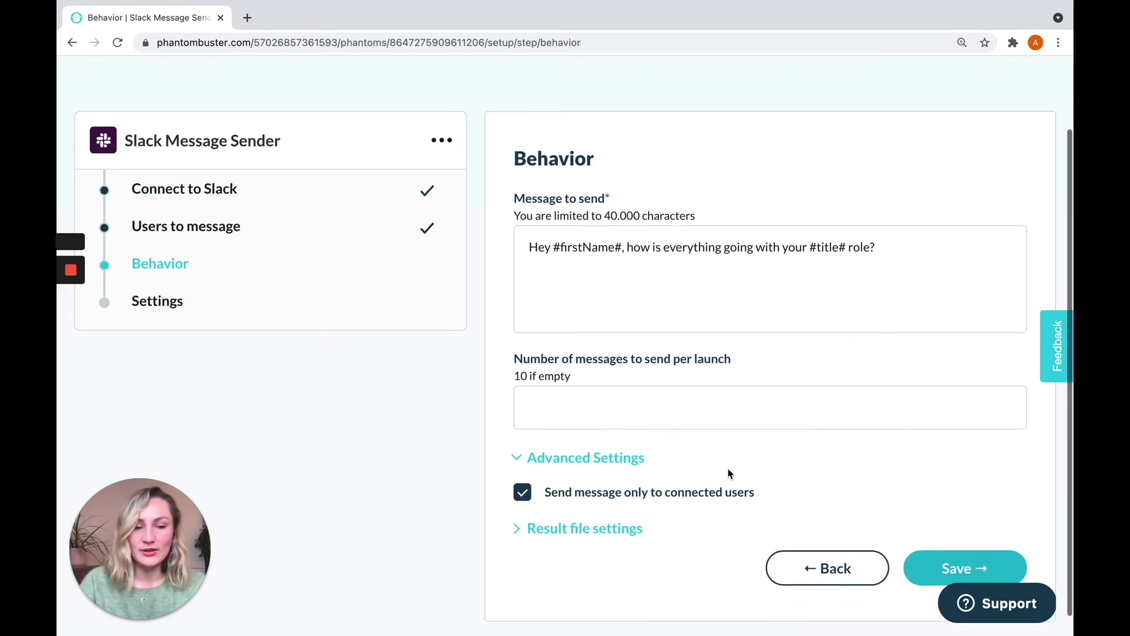
left_click(966, 560)
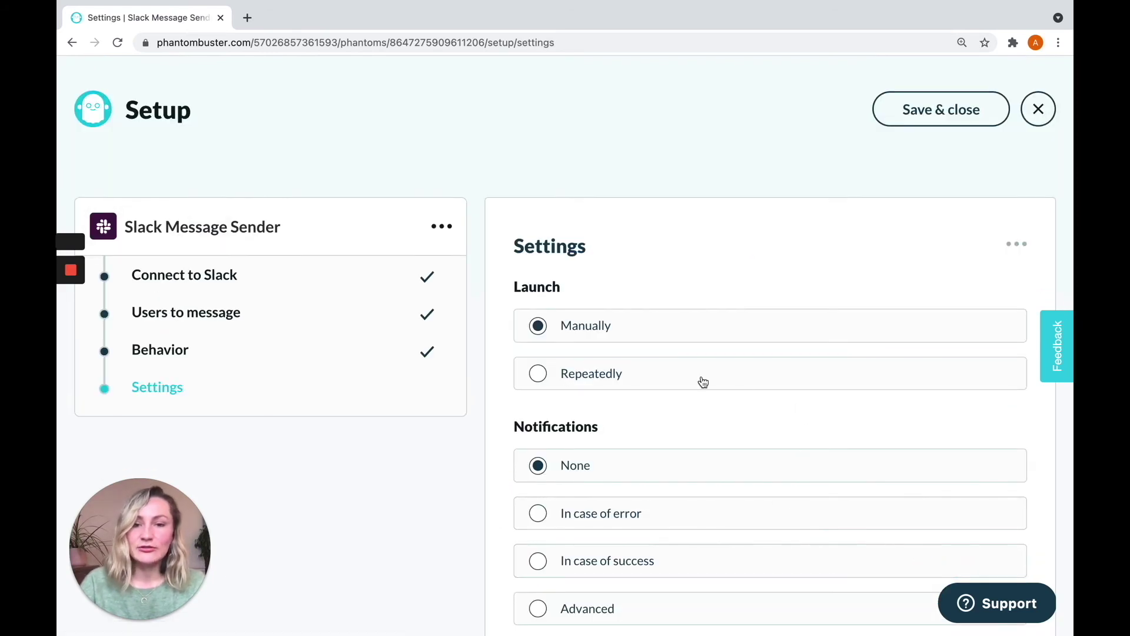
Step: Set the Behavior step to send 1 message per launch and save and close the setup
scroll(747, 257, "down", 1)
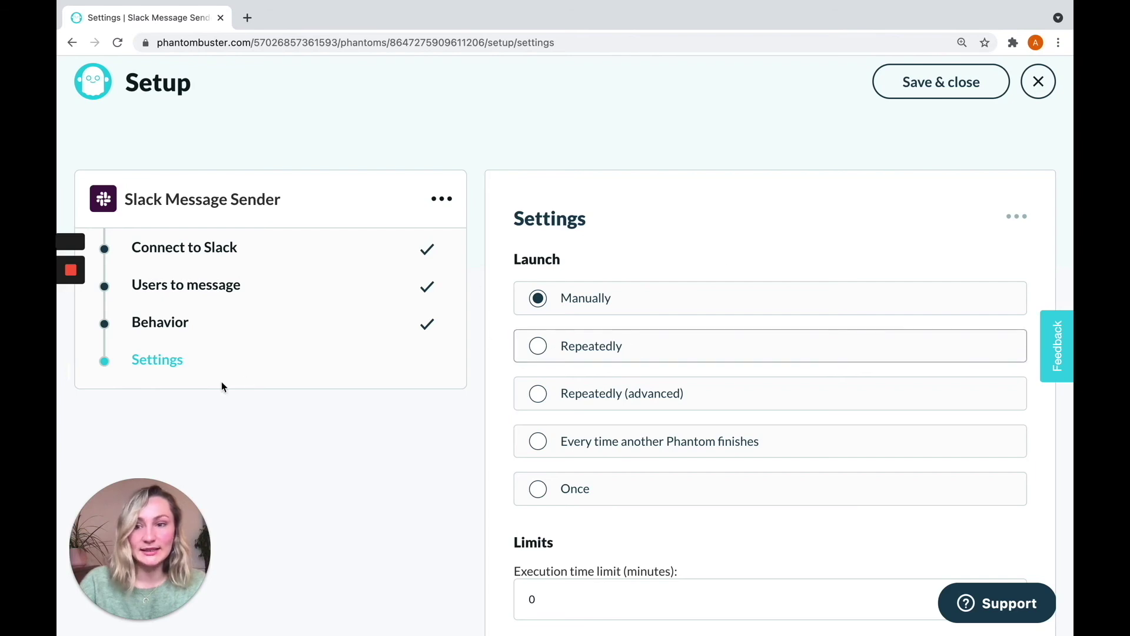
left_click(176, 321)
left_click(561, 487)
type("1")
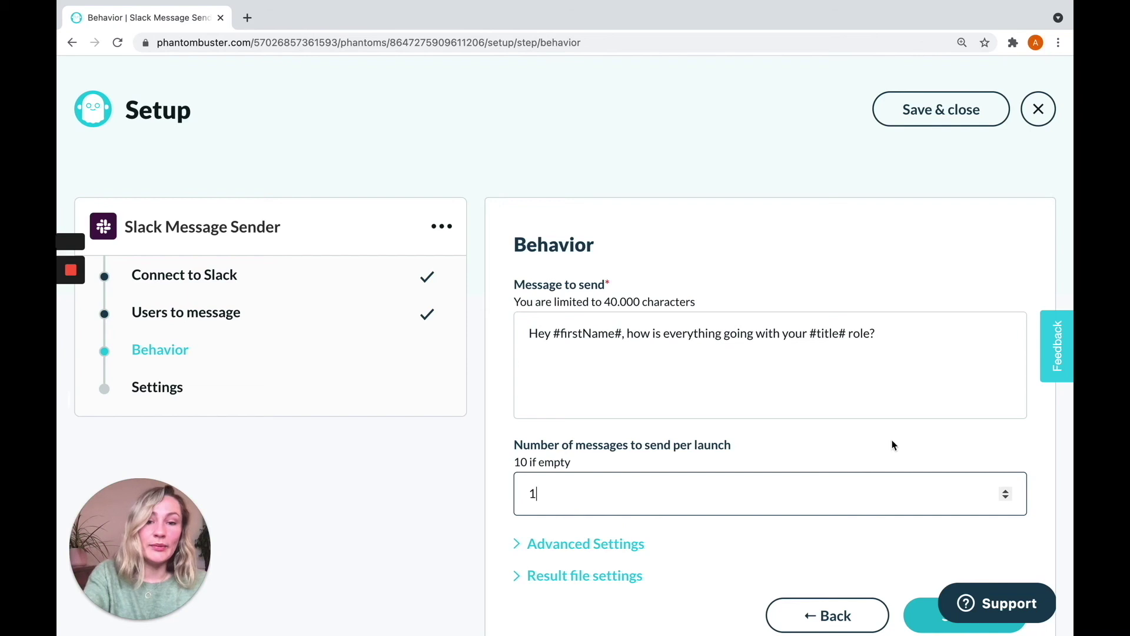
left_click(974, 125)
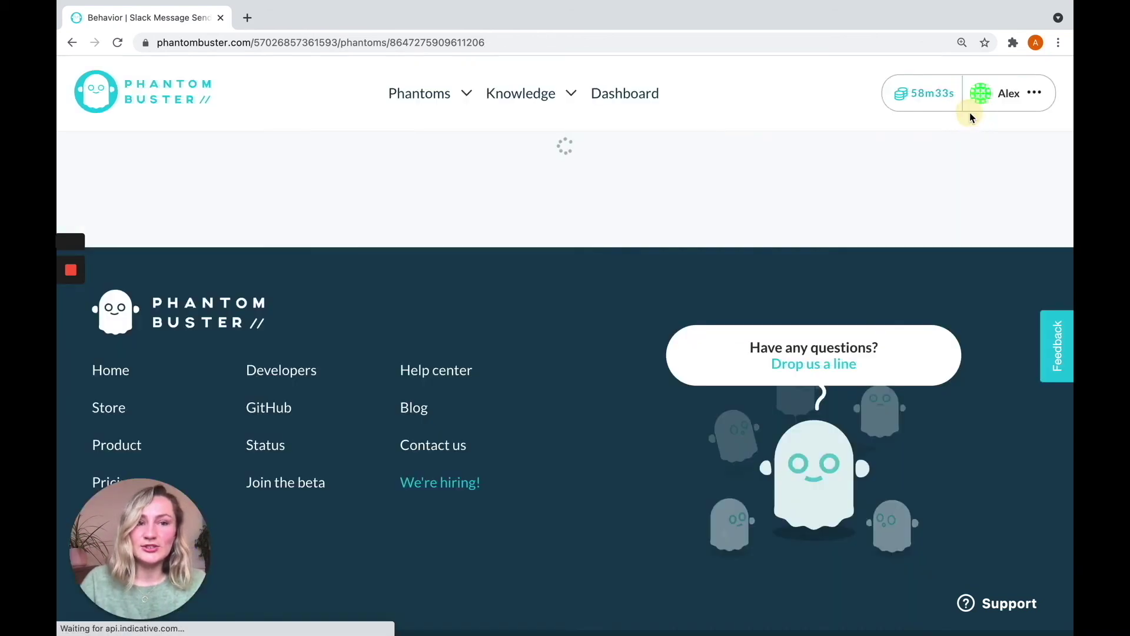
Step: Review the Slack Message Sender's successful 29s run and its result.csv and result.json files
left_click(985, 350)
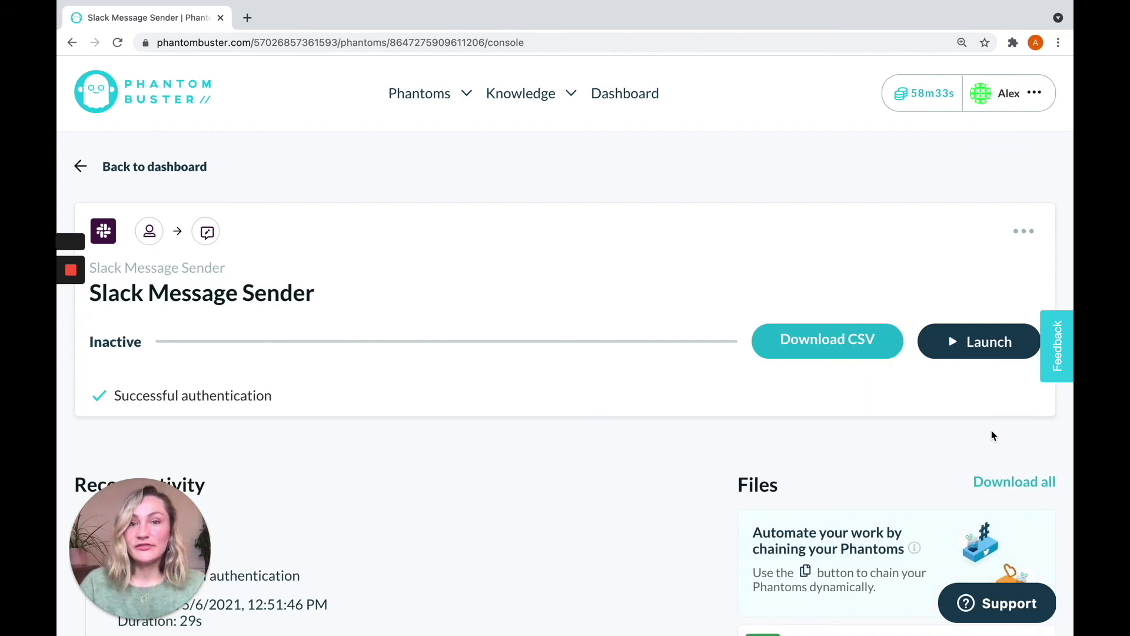
scroll(913, 453, "down", 3)
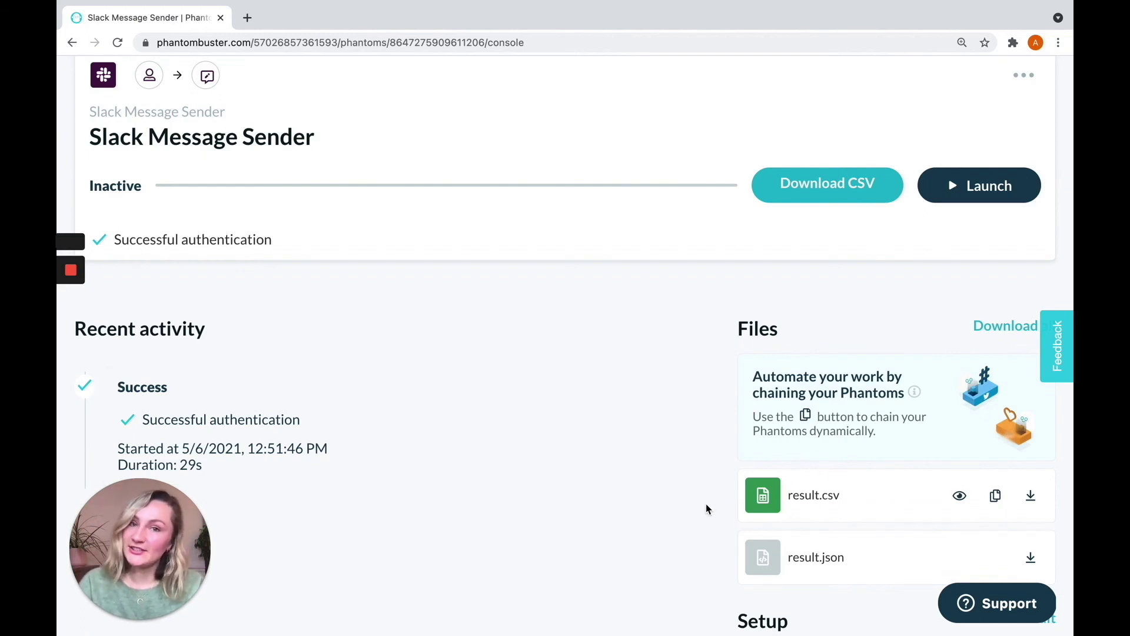
scroll(733, 559, "up", 3)
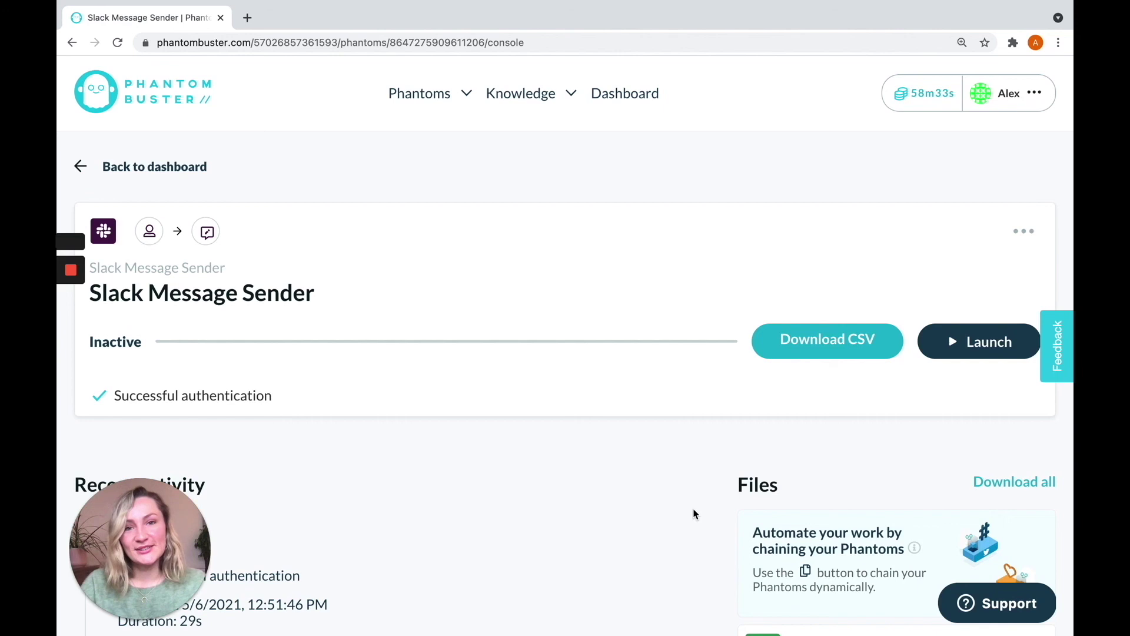